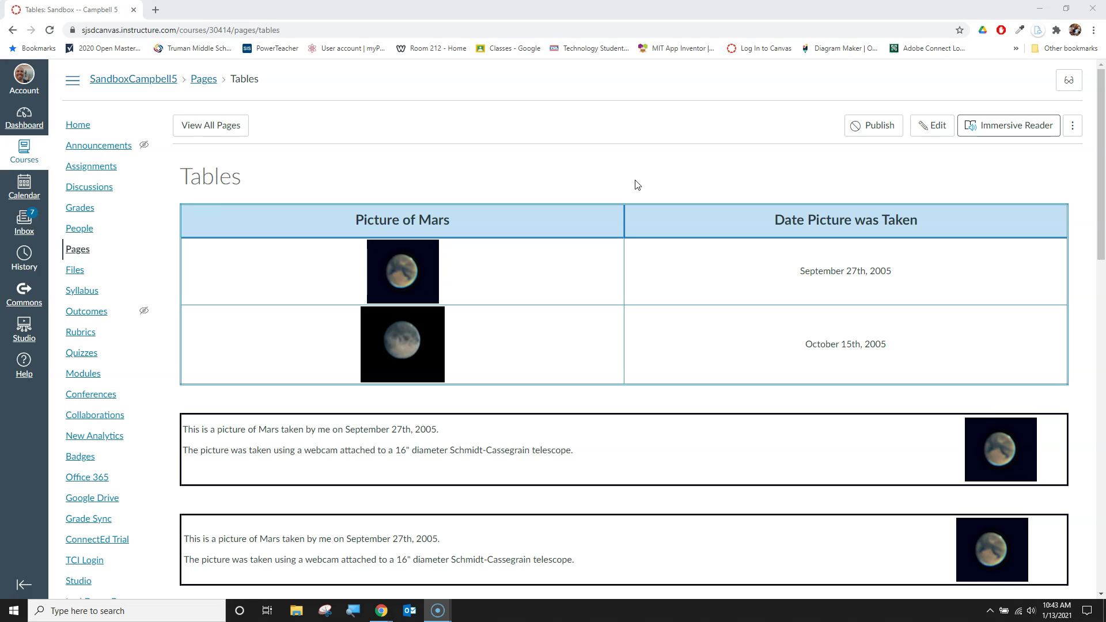
- Open the Tables page for editing and enlarge the content area to show both bordered Mars description tables
scroll(576, 443, "down", 2)
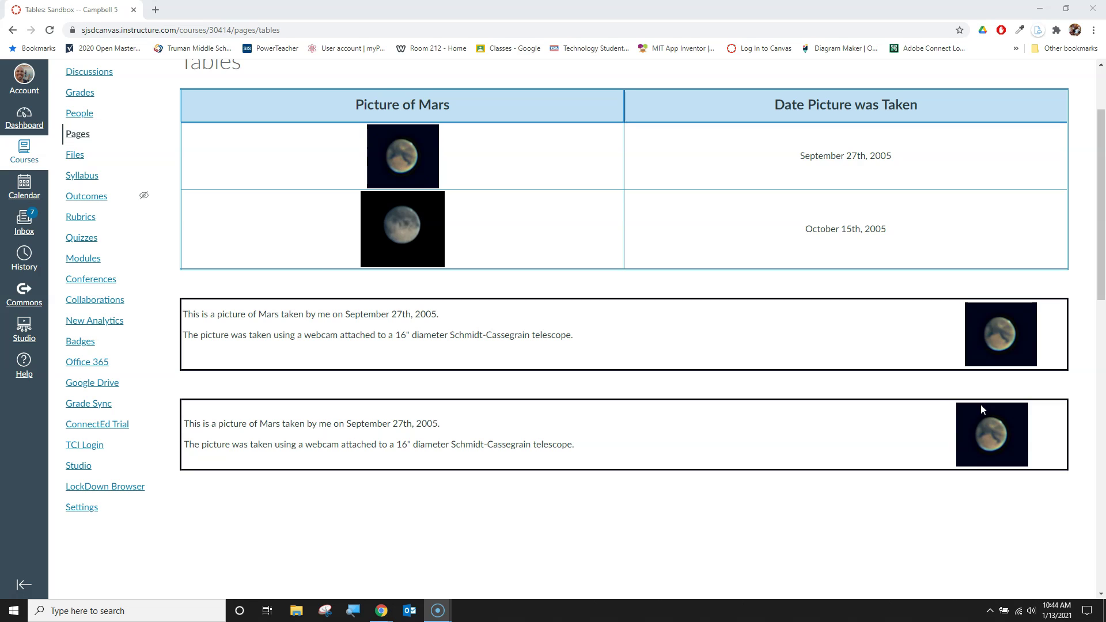
scroll(957, 427, "up", 3)
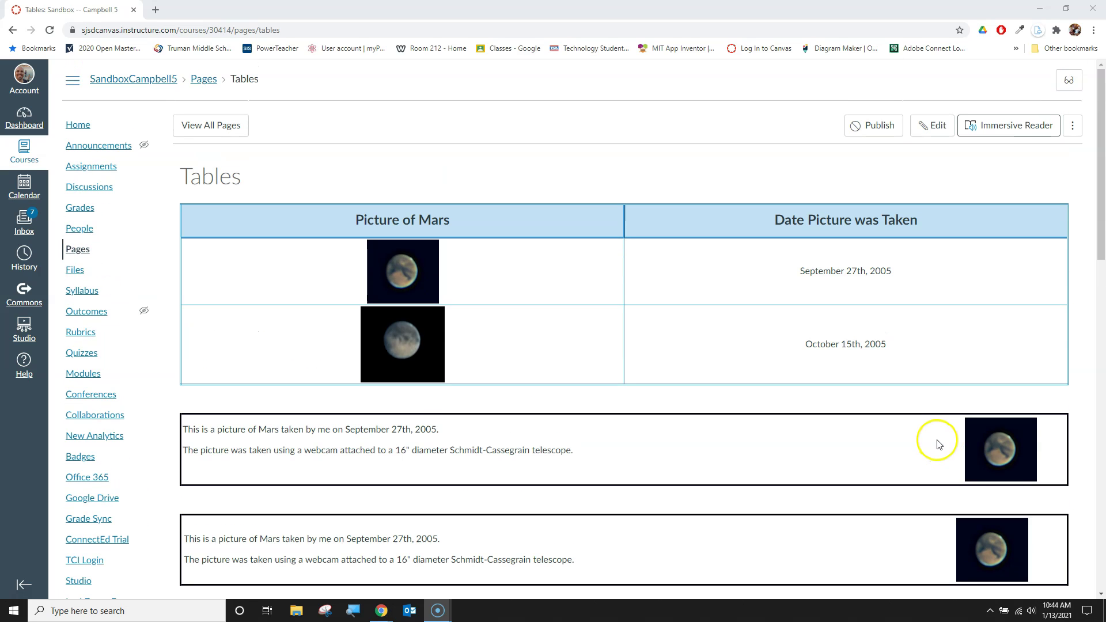
left_click(935, 127)
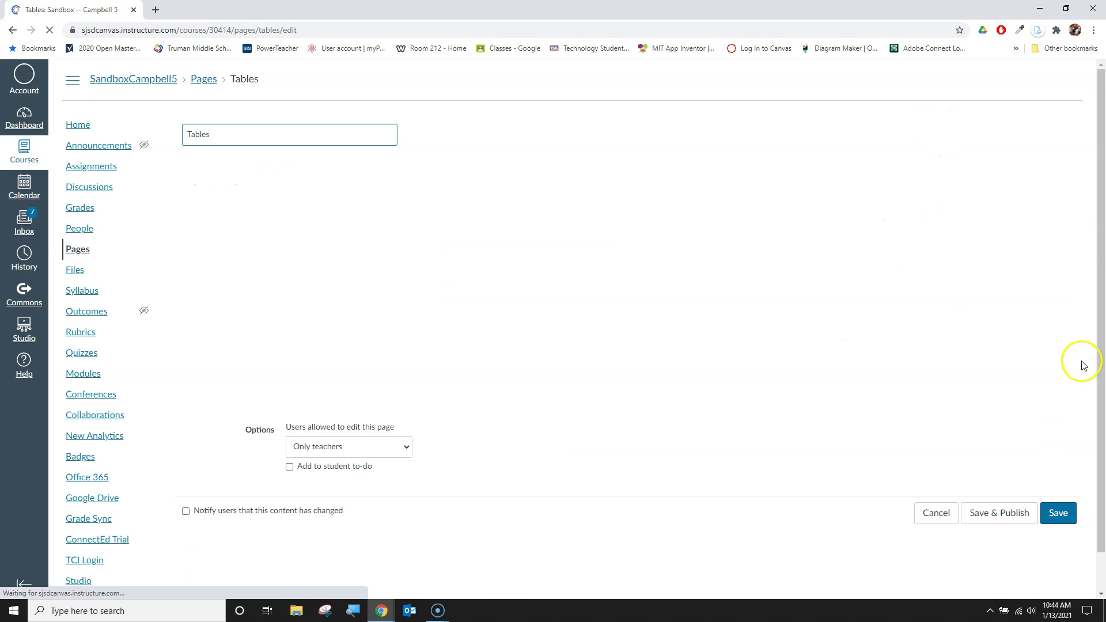
scroll(1075, 363, "down", 1)
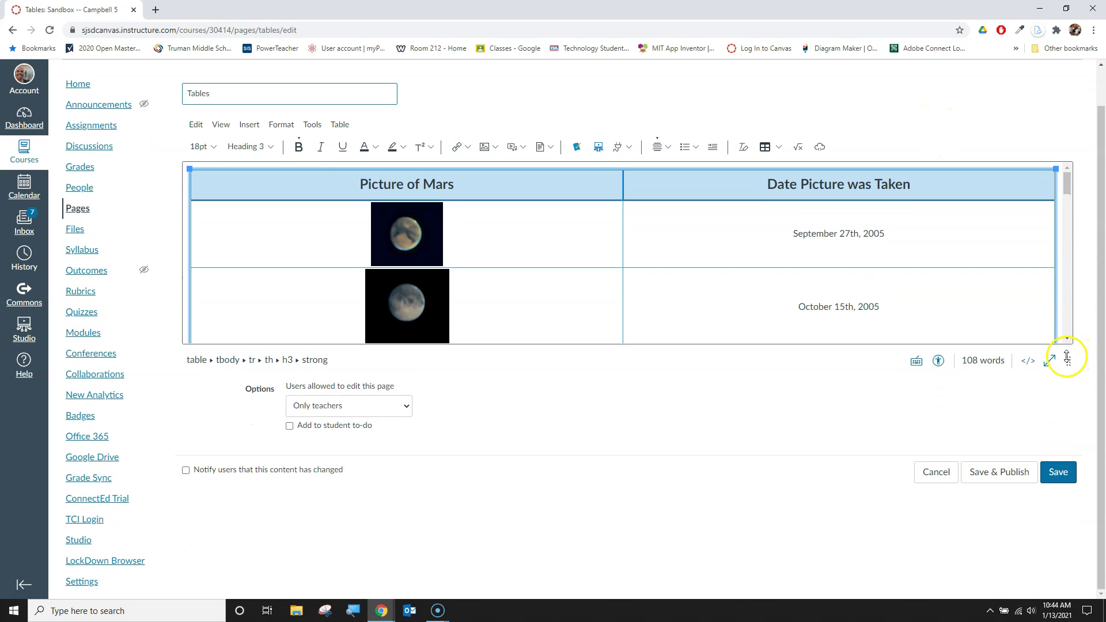
left_click_drag(1068, 422, 1068, 444)
scroll(952, 320, "down", 3)
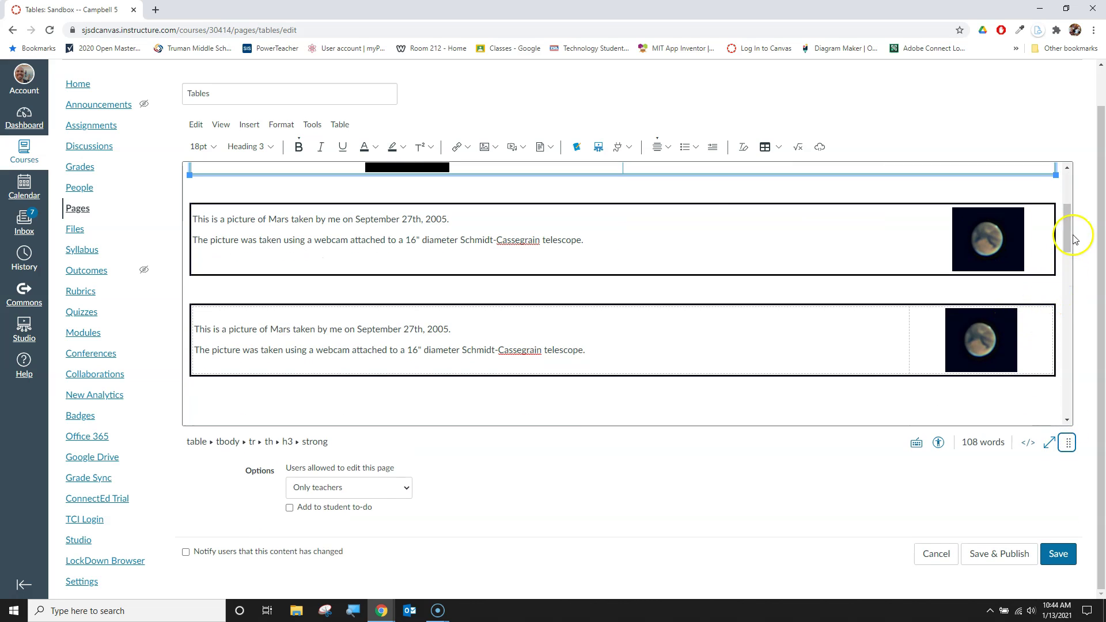
left_click(788, 385)
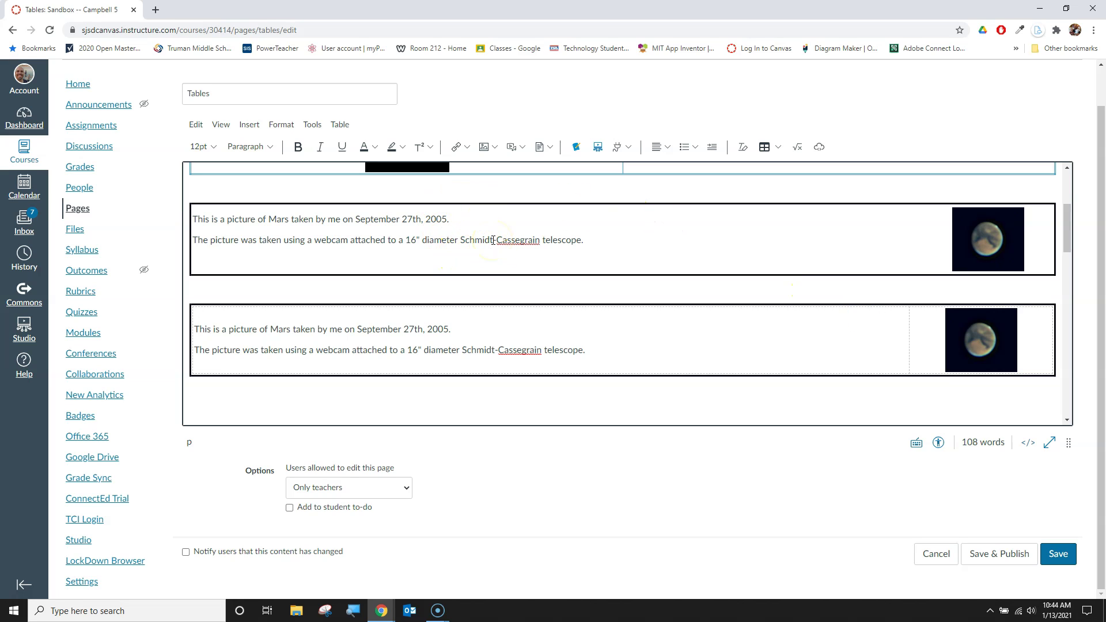
- Insert the grey globe image from the course files after "telescope." in the first bordered Mars description table
left_click(593, 241)
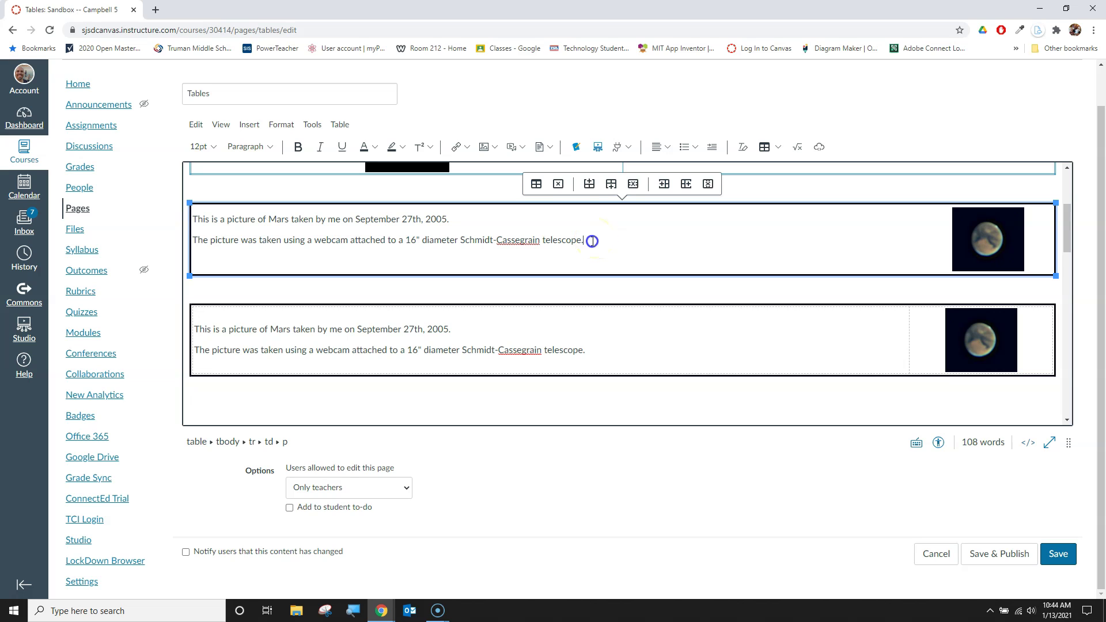
left_click(494, 147)
left_click(510, 187)
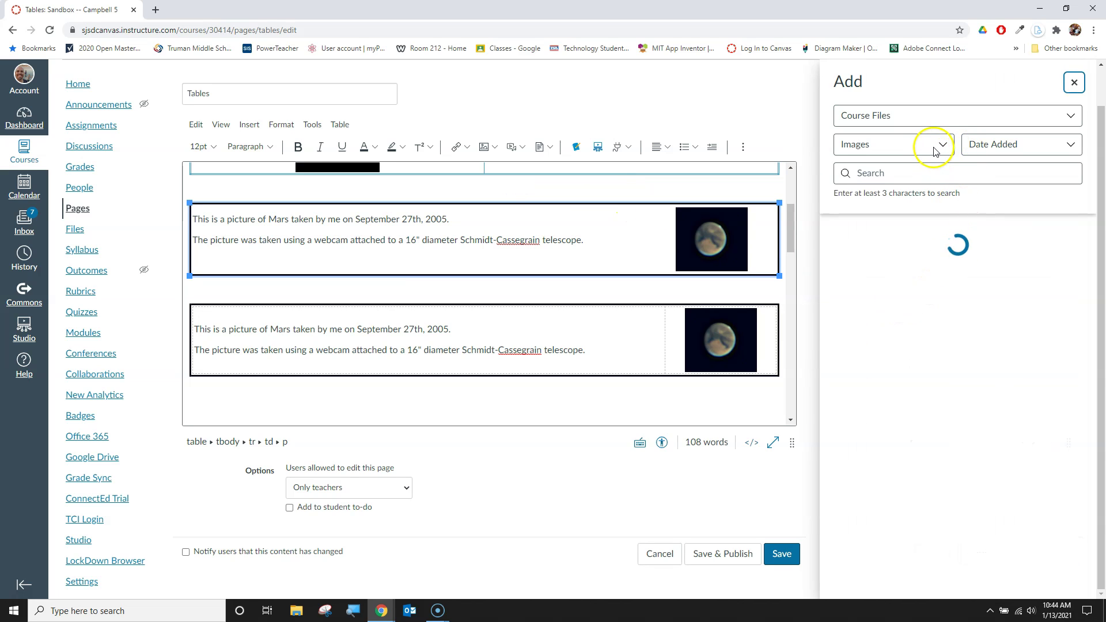
left_click(1074, 83)
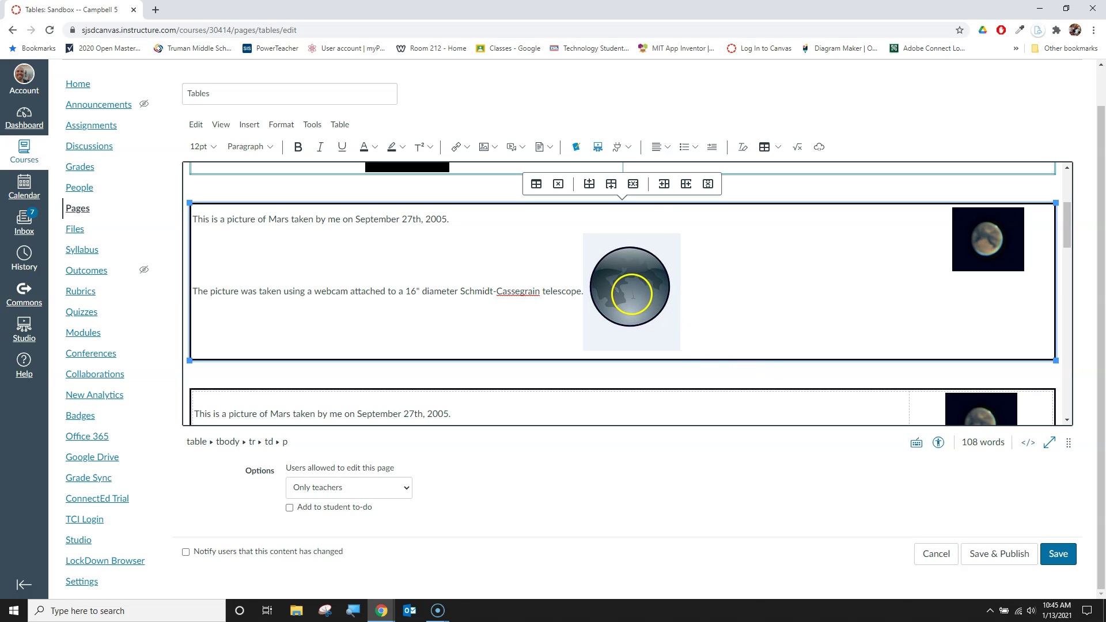
- Add a line break after "telescope." to put the grey globe image on its own line
left_click(632, 294)
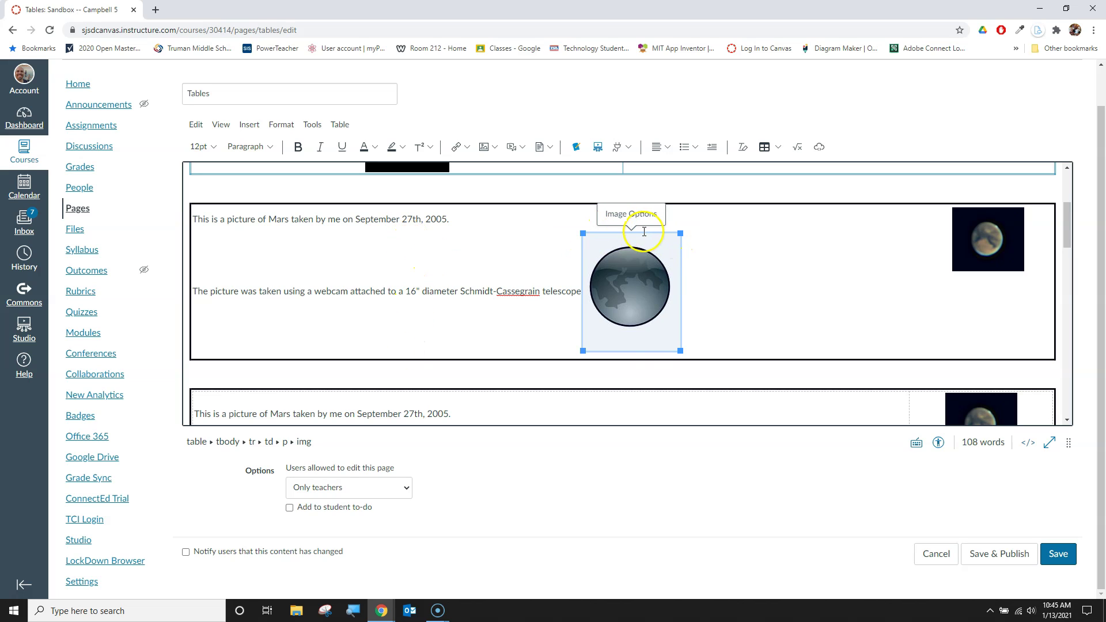
left_click(479, 341)
left_click(569, 291)
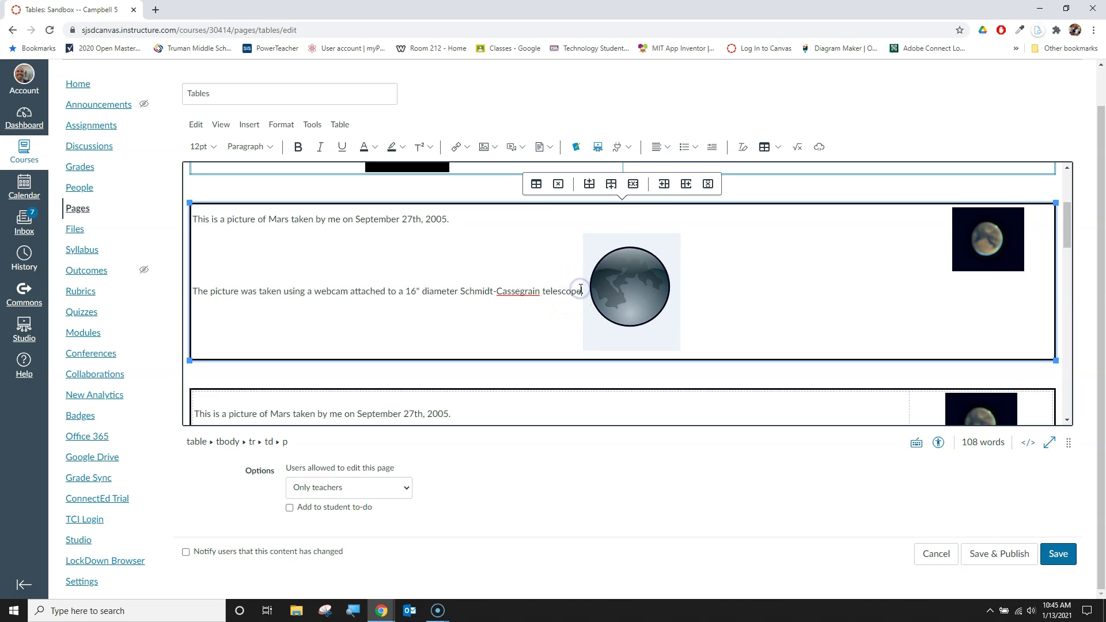
key("Return")
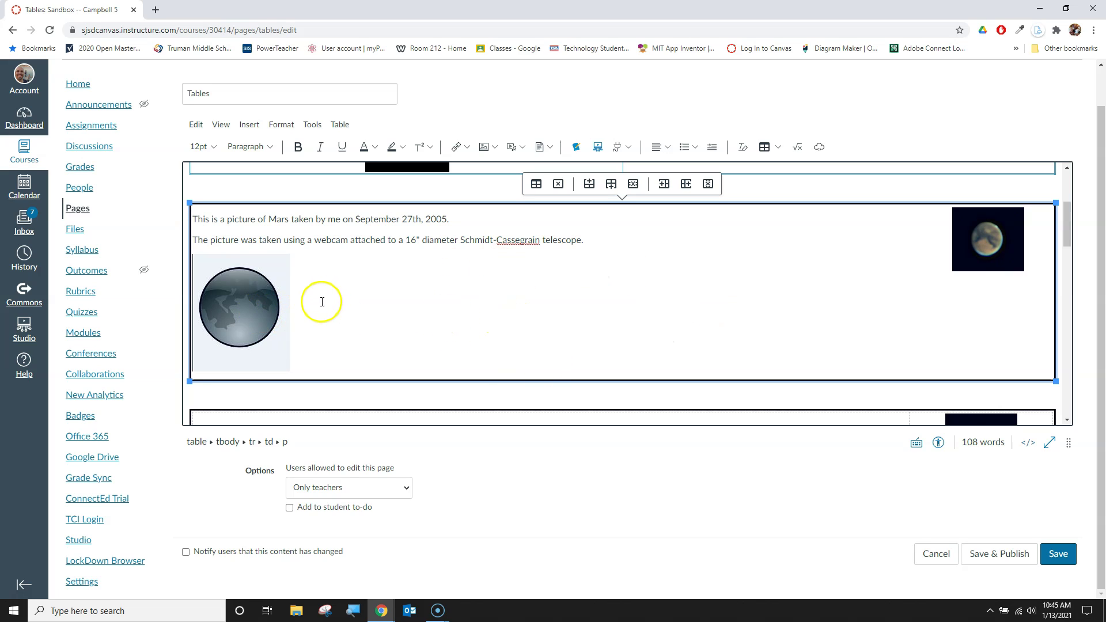
- Right-align the grey globe image within the first bordered description table
left_click(257, 303)
left_click(668, 148)
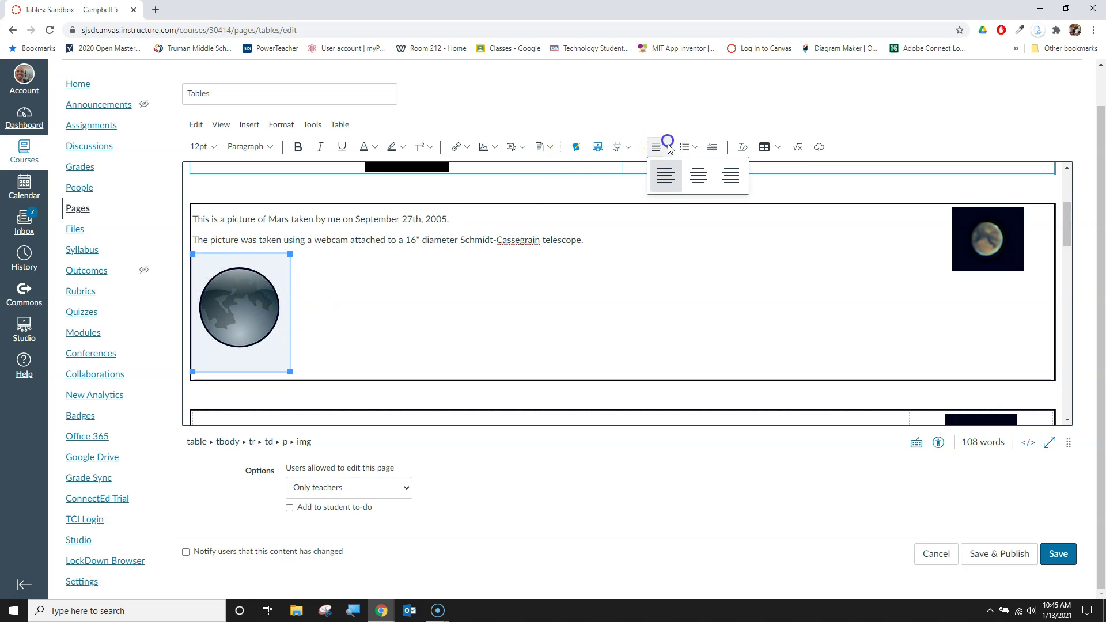
left_click(731, 176)
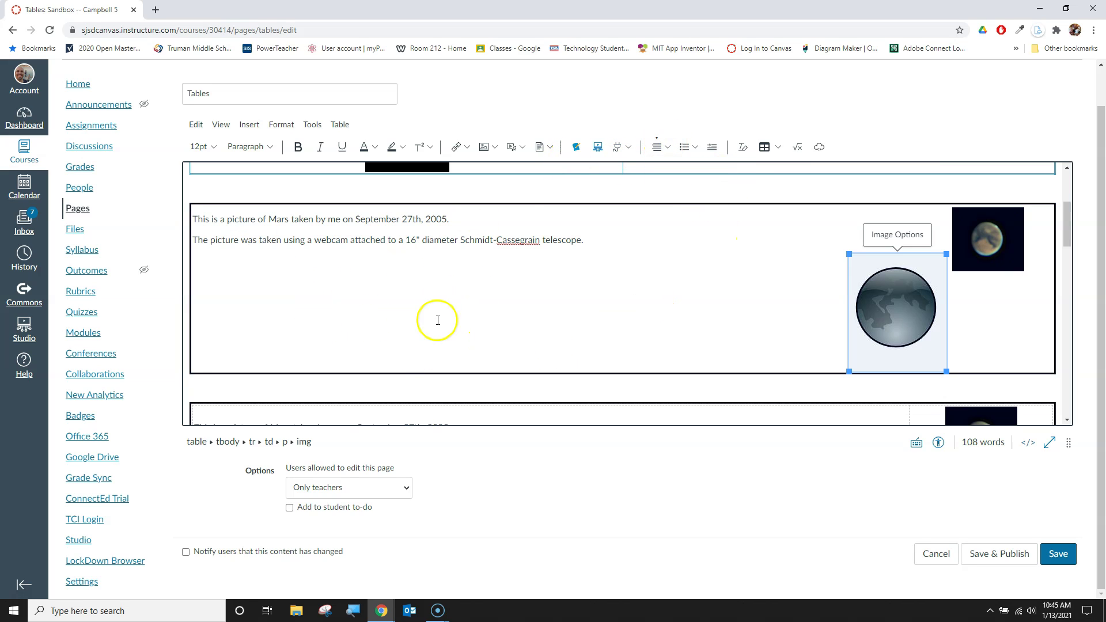
- Remove the grey globe image and its line break, and undo back to the image's inline placement after the telescope sentence
left_click(625, 241)
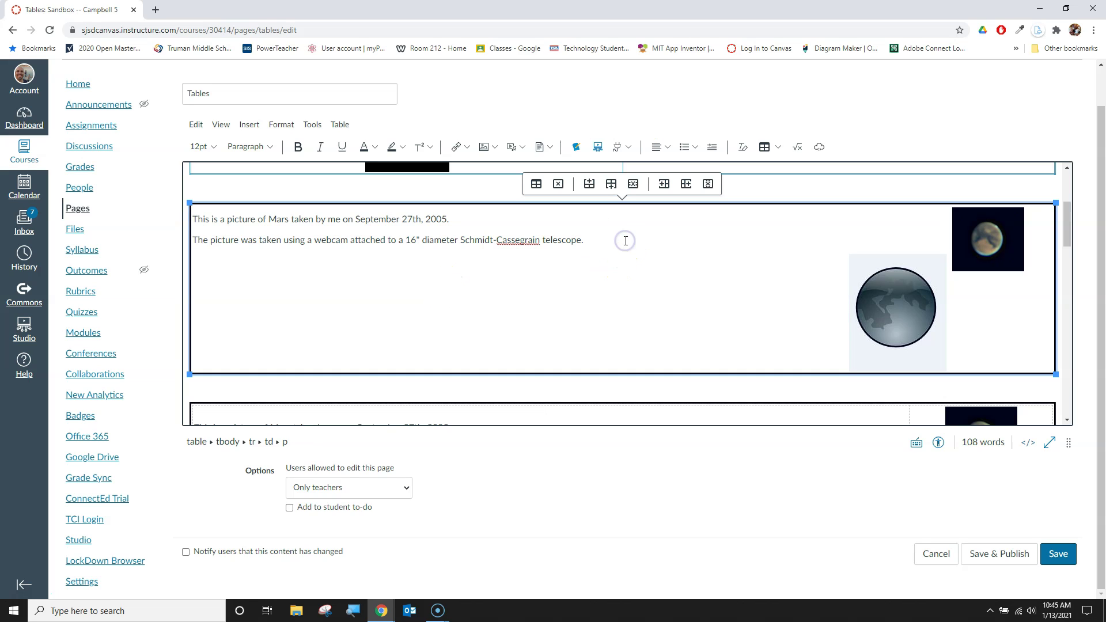
key("Delete")
key("Delete")
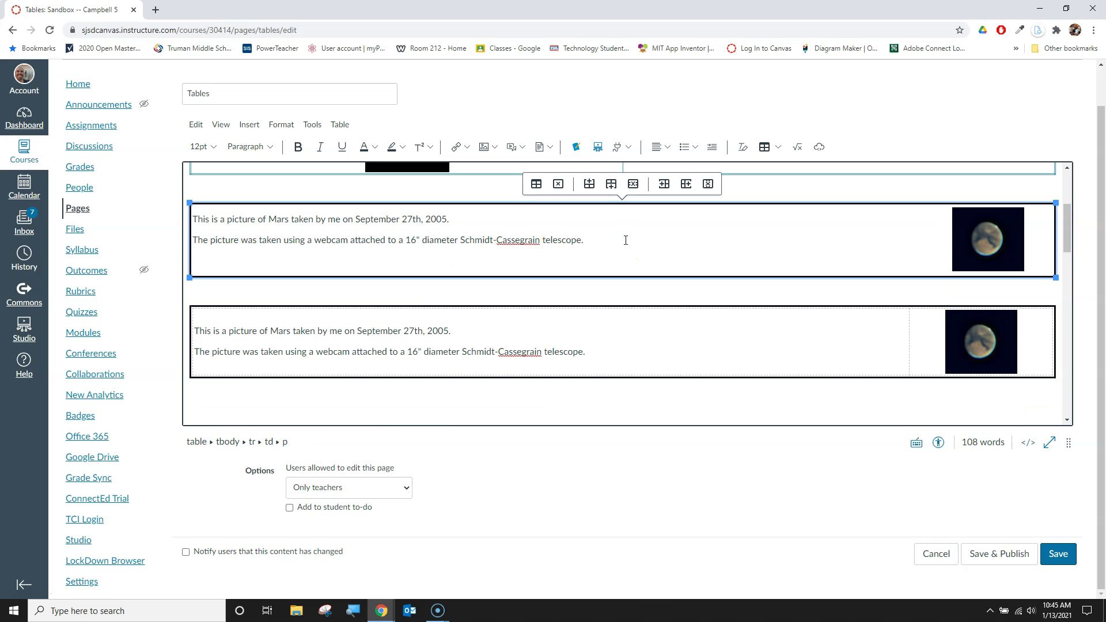
key("ctrl+z")
key("ctrl+z")
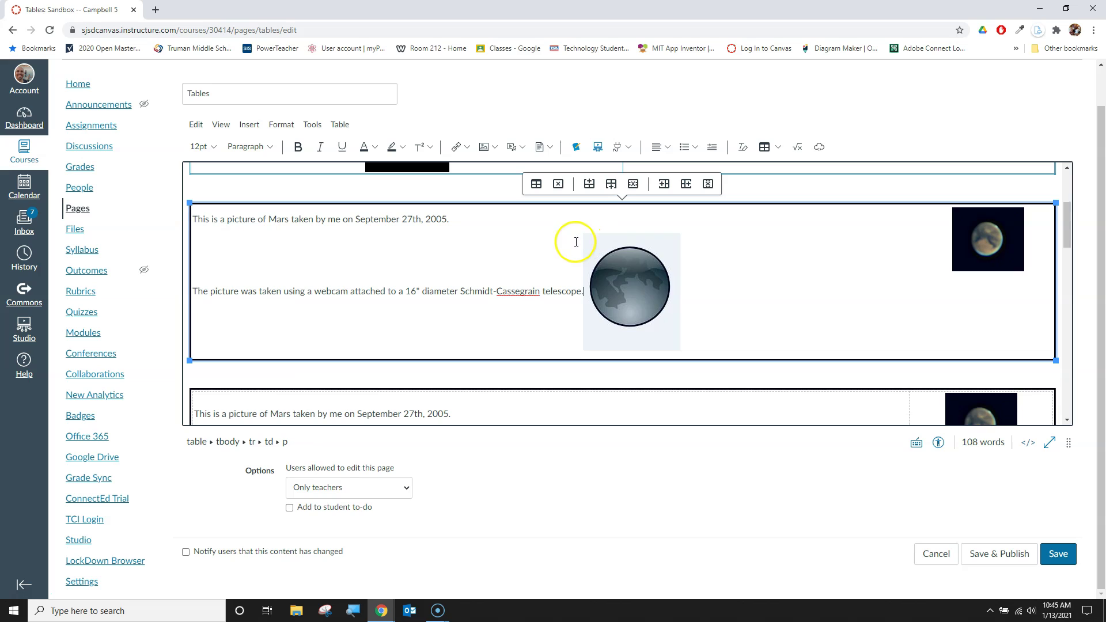
- Right-align the telescope sentence together with its inline globe image, and undo that alignment
left_click(661, 147)
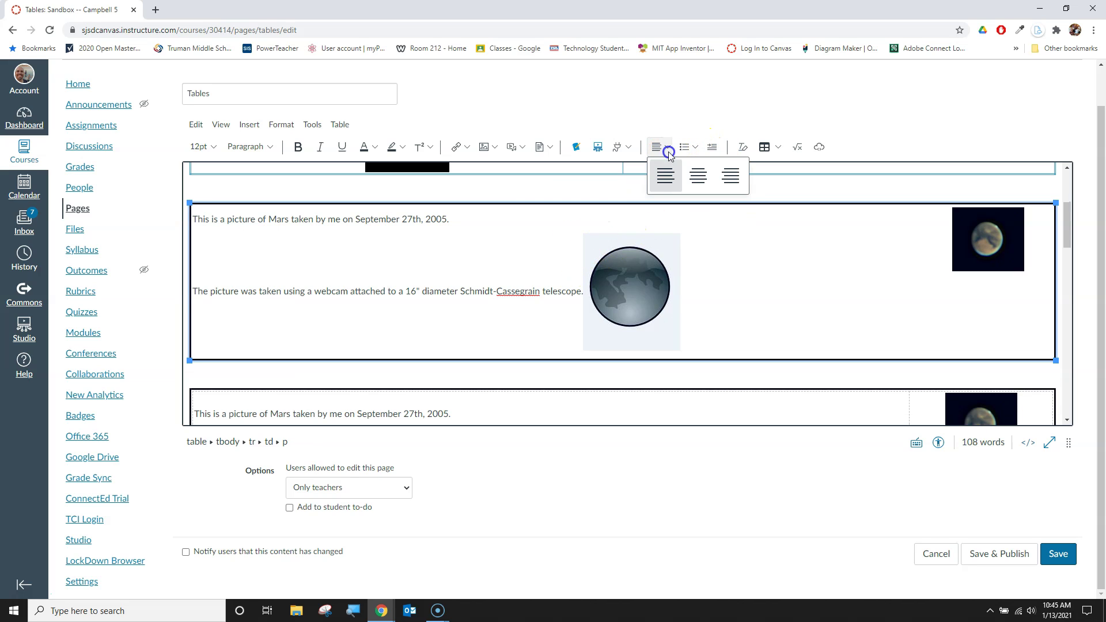
left_click(729, 177)
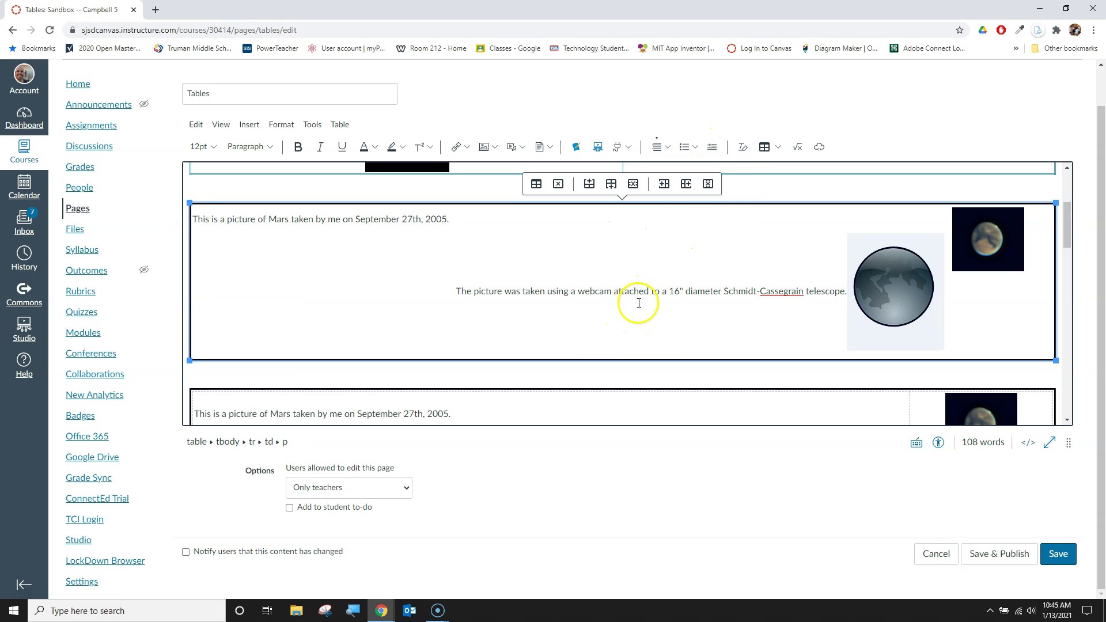
key("ctrl+z")
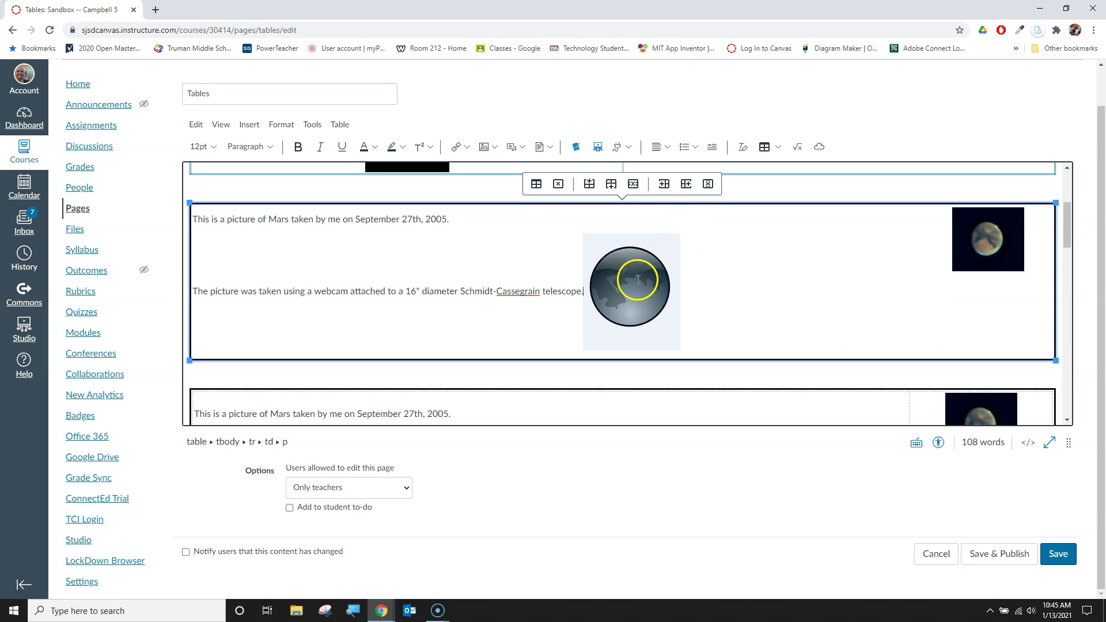
- Select only the inline globe image and align it right, leaving the telescope sentence's alignment as is
left_click(632, 287)
left_click(668, 149)
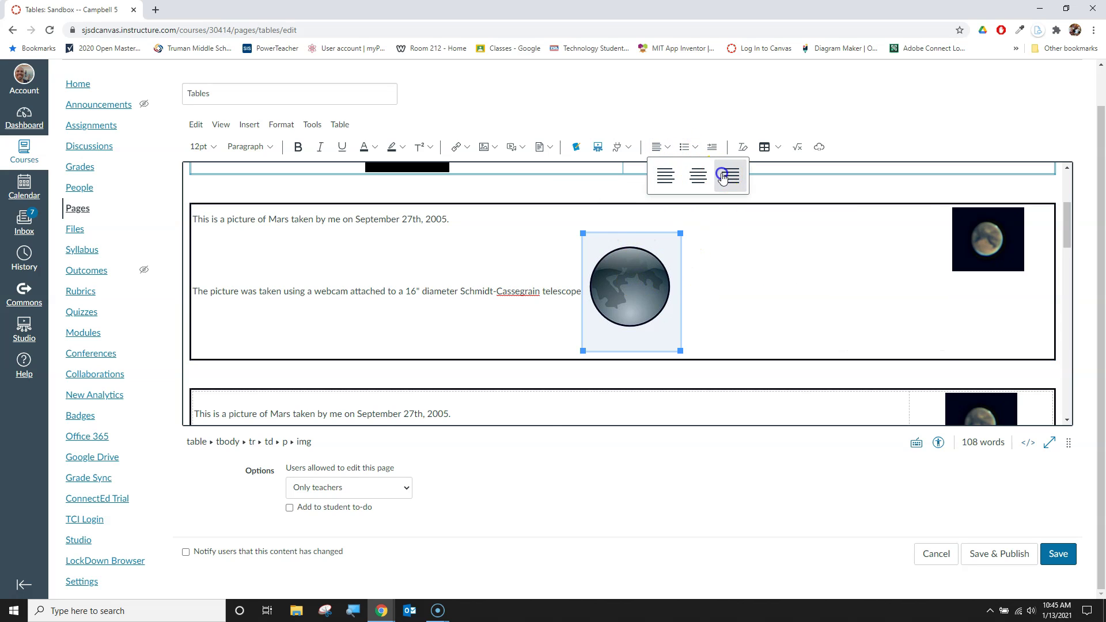
left_click(730, 175)
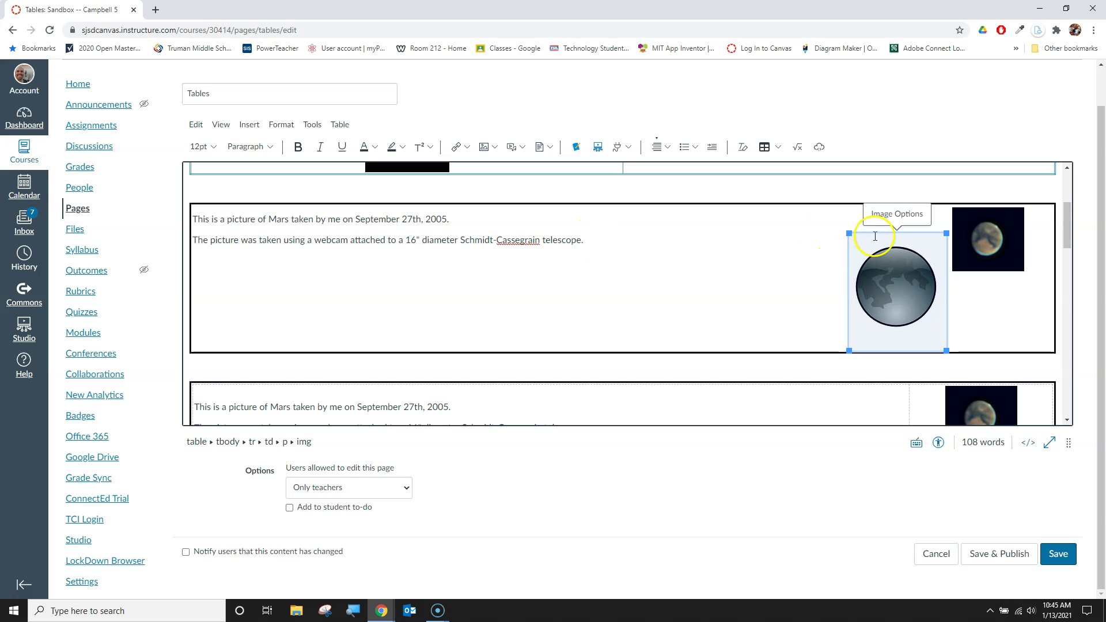
- Delete the grey globe image from the first bordered description table
left_click(570, 291)
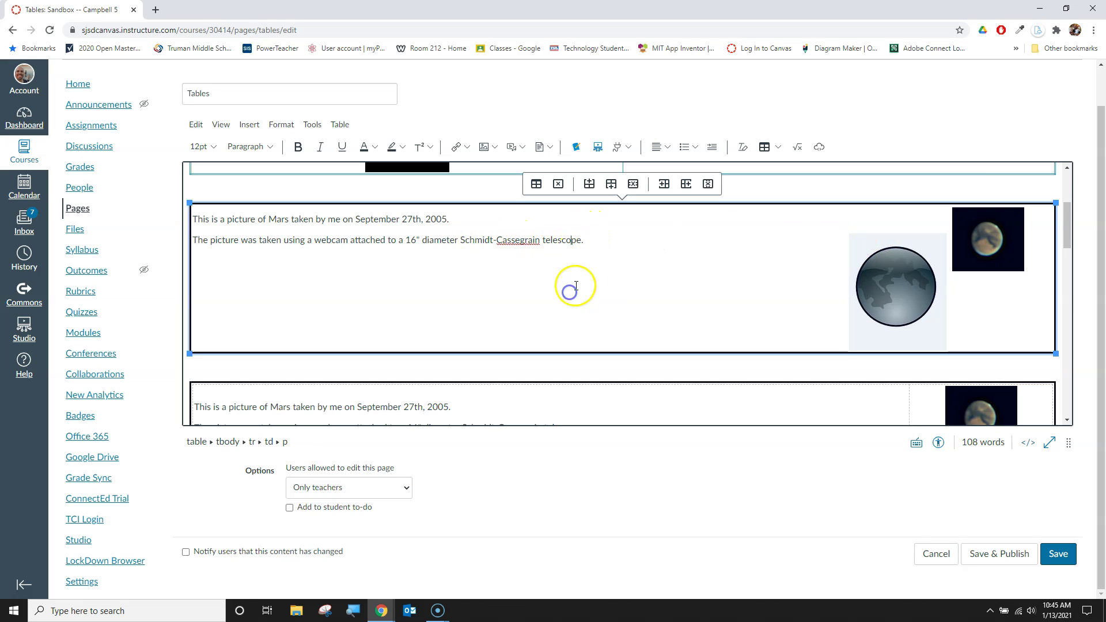
left_click(851, 290)
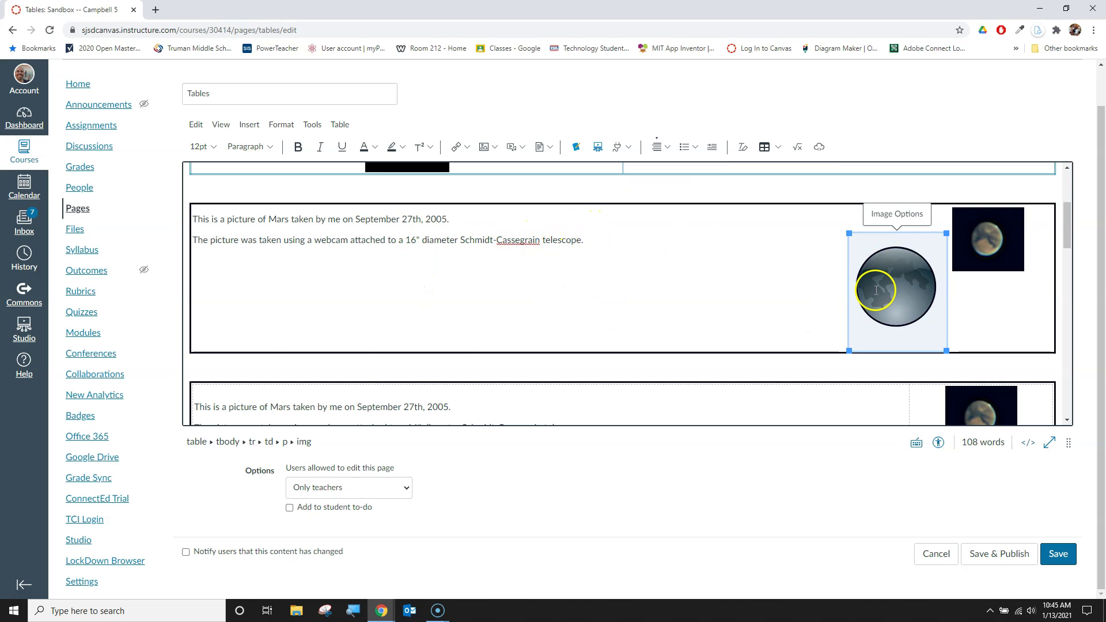
key("Delete")
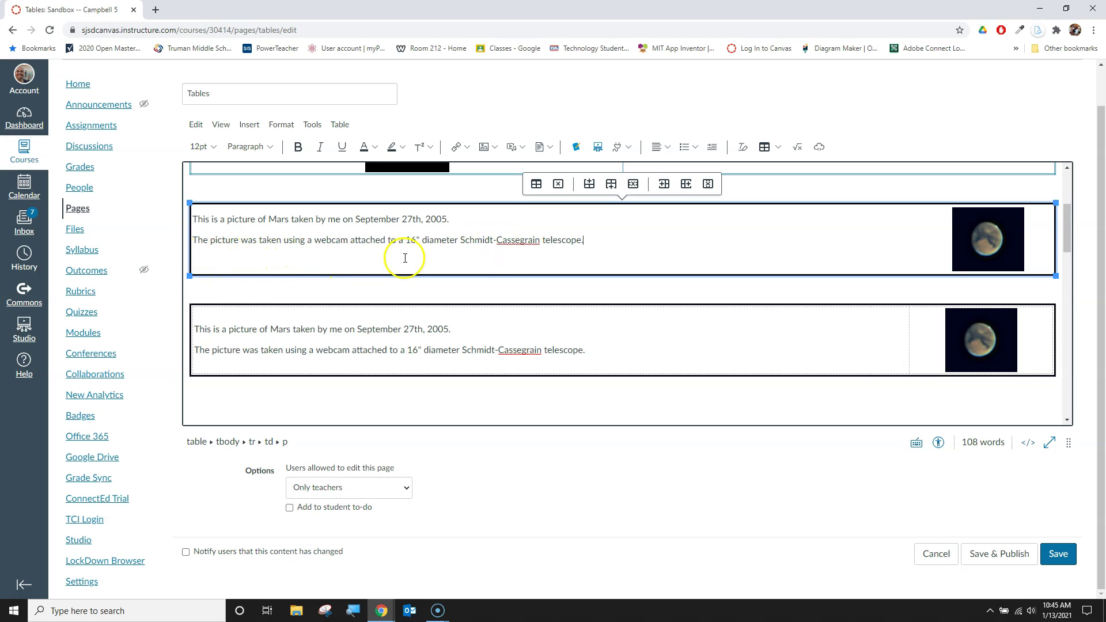
left_click(775, 233)
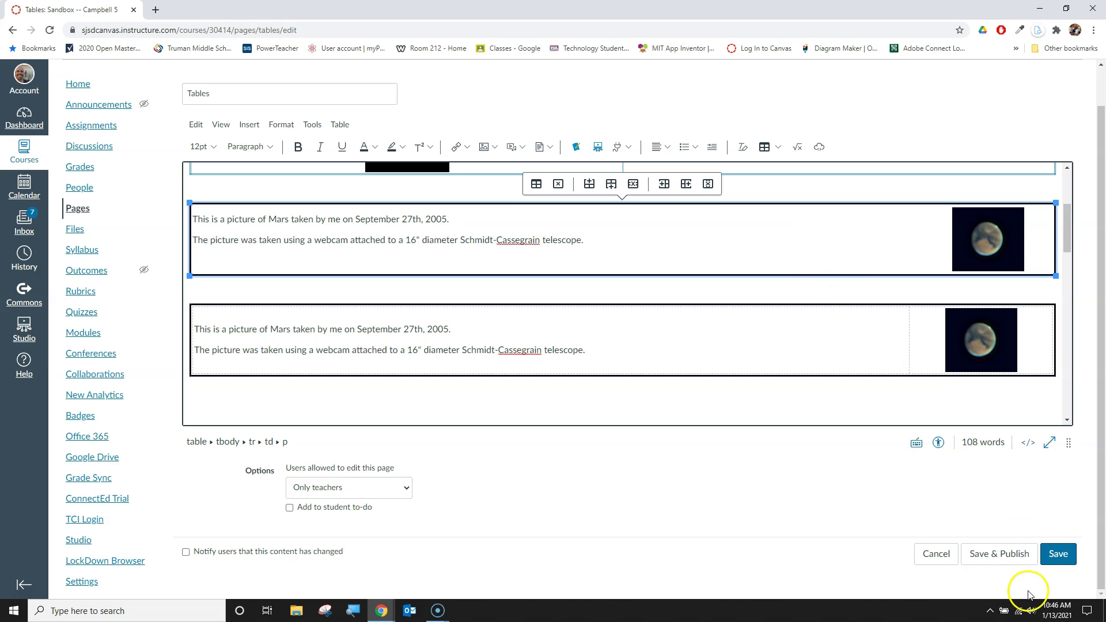
- Examine the float and padding style of the Mars image in the HTML source of the first bordered description table
left_click(1029, 443)
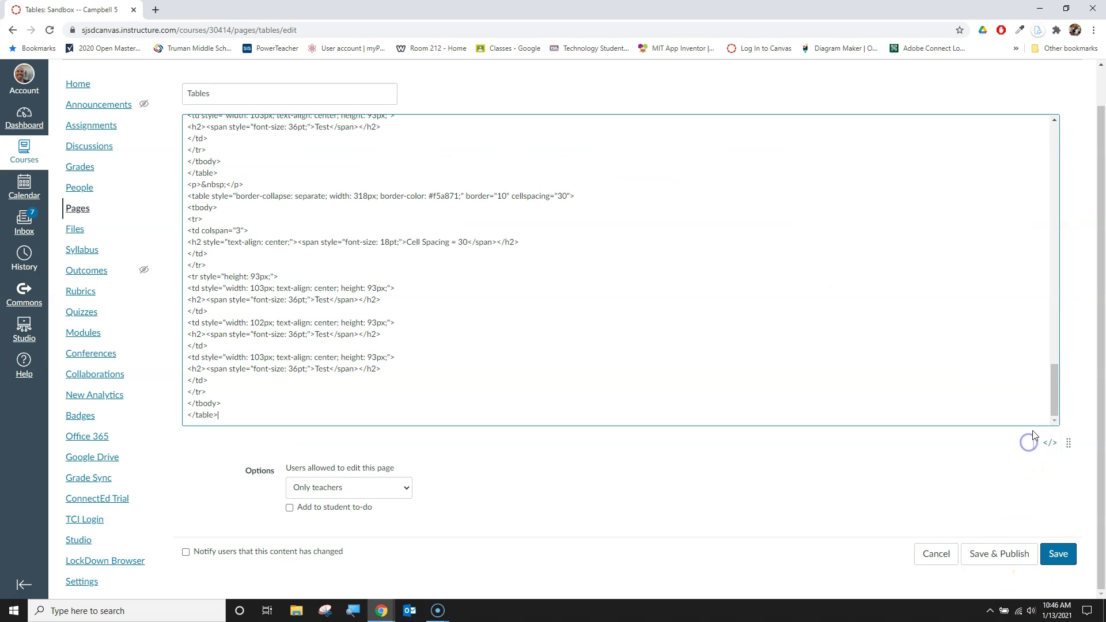
left_click_drag(1055, 402, 1055, 176)
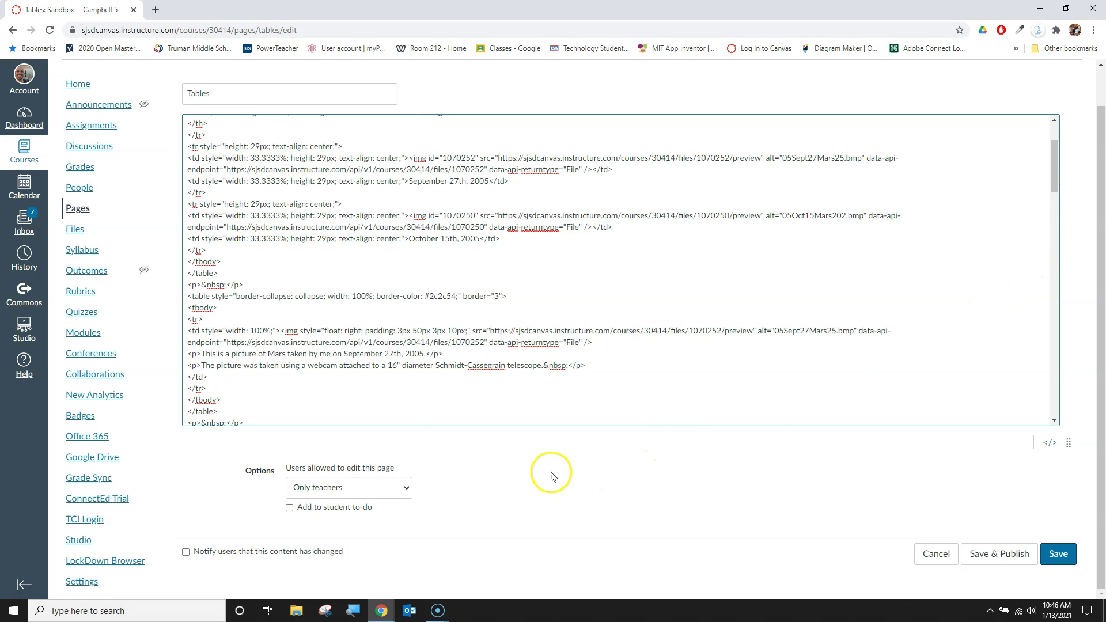
left_click(301, 331)
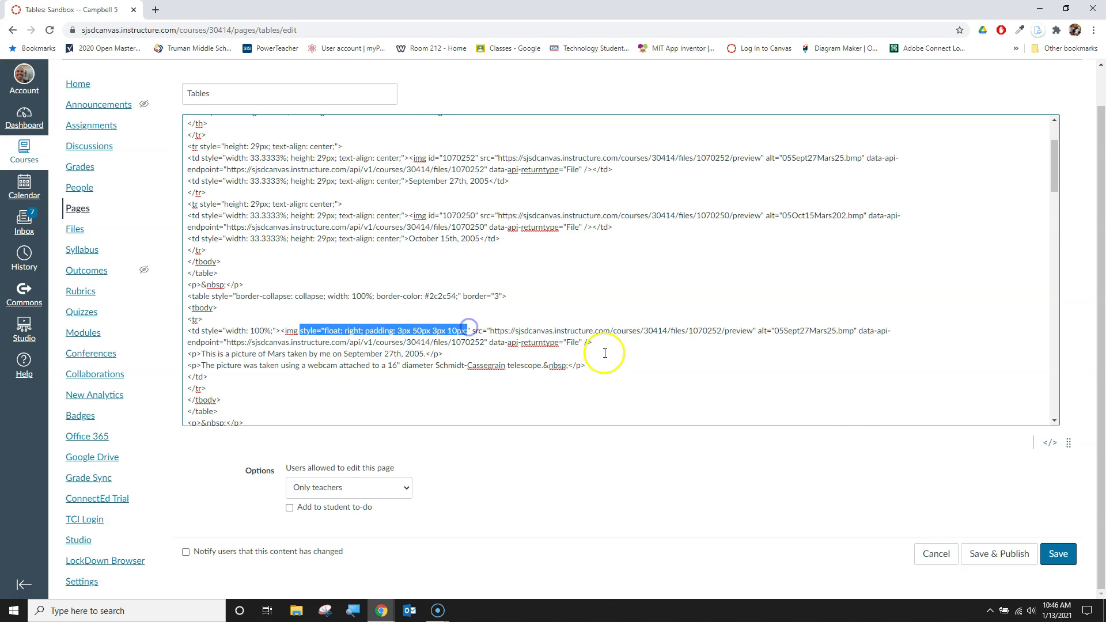
left_click(1049, 442)
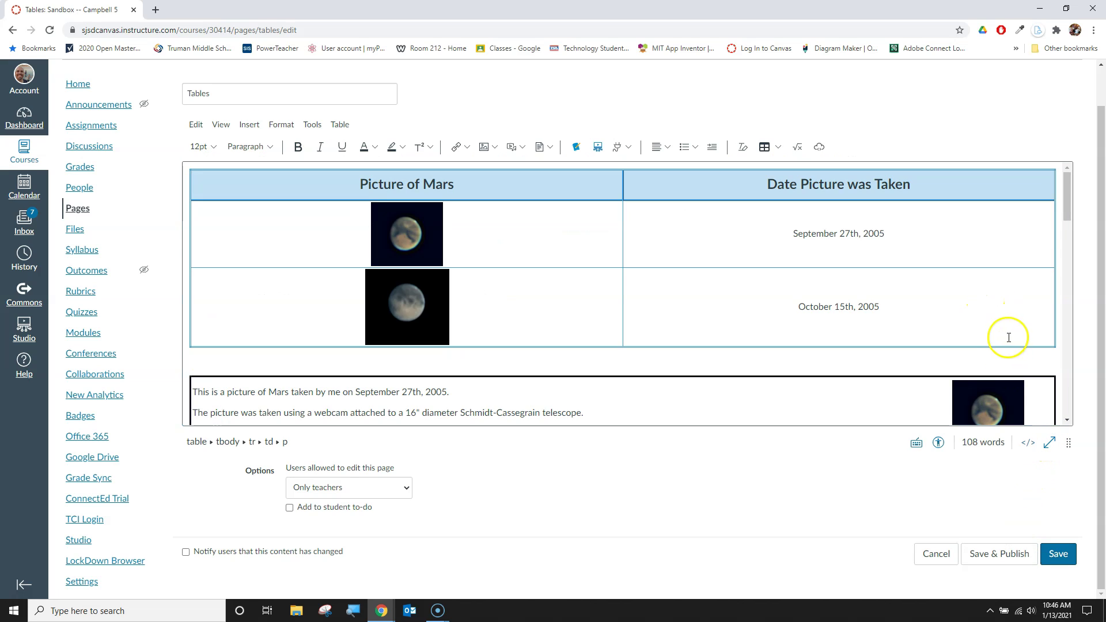
- Check the table properties of the table nested inside the second bordered description table, including its border width
scroll(1014, 331, "down", 3)
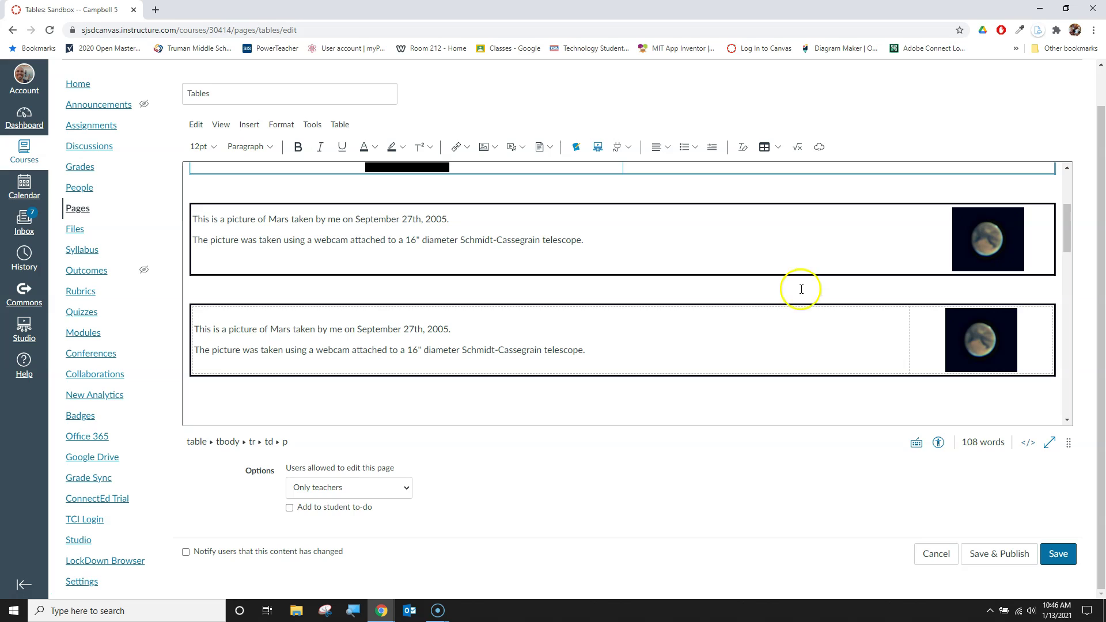
left_click(713, 352)
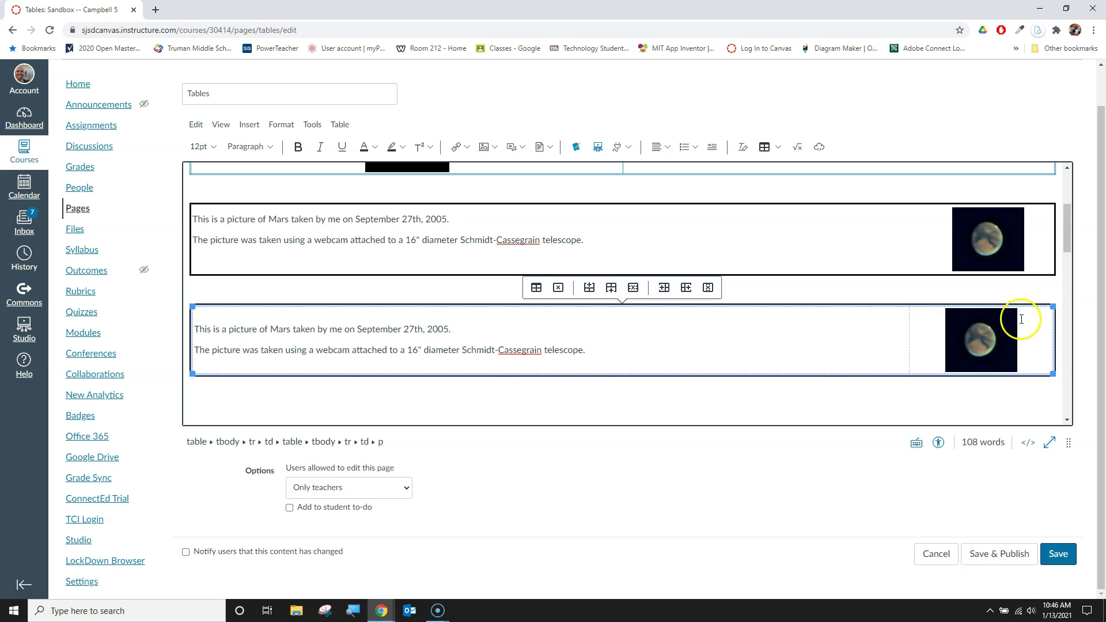
left_click(536, 287)
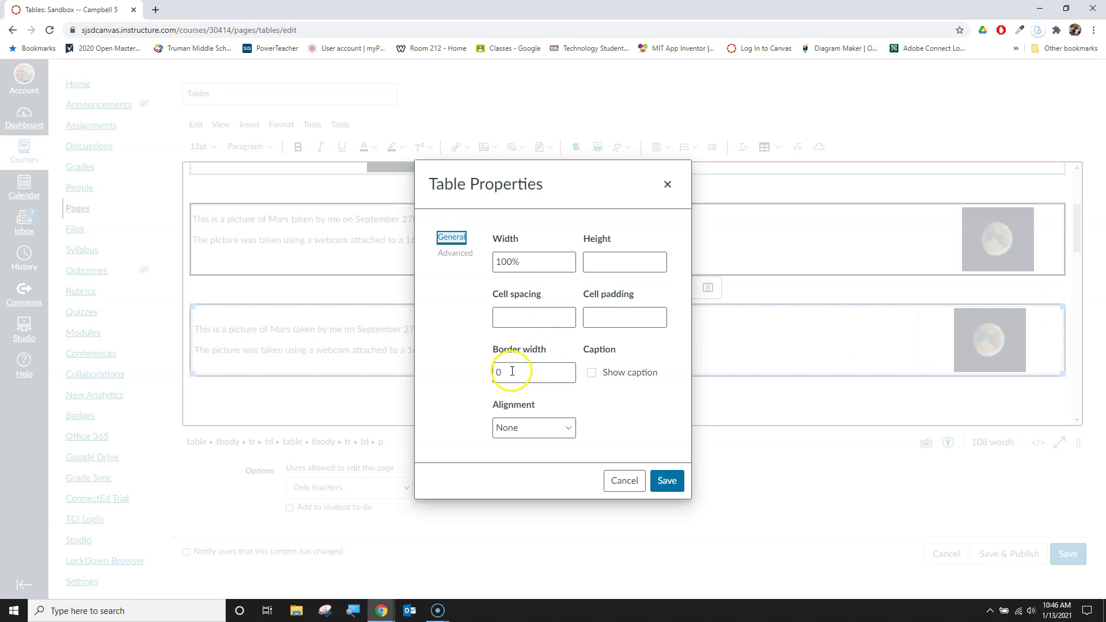
left_click(625, 481)
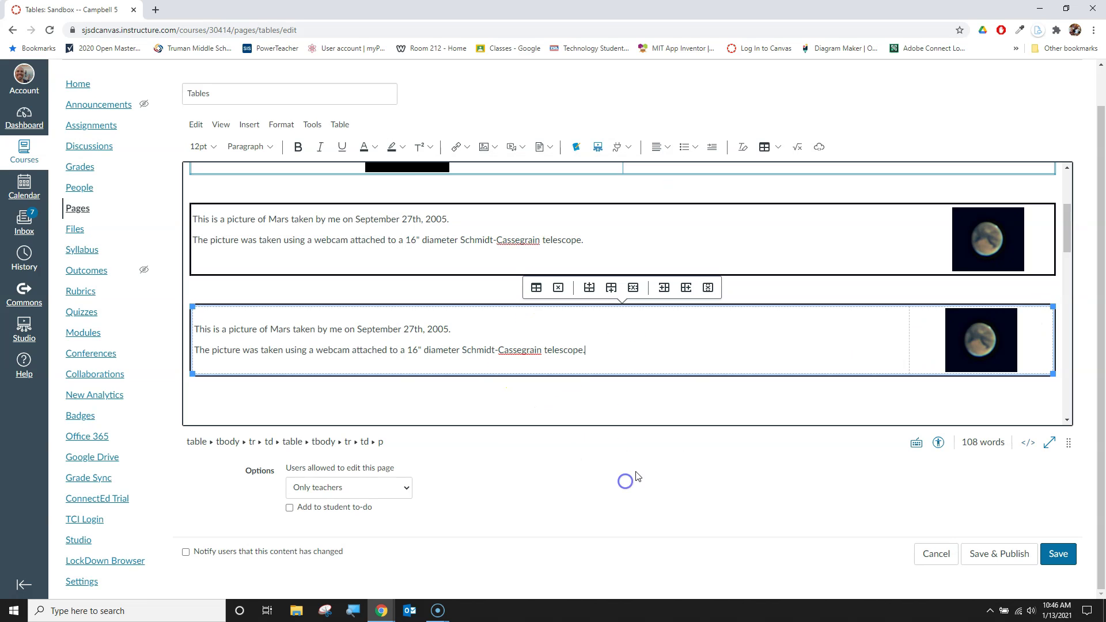
left_click(839, 406)
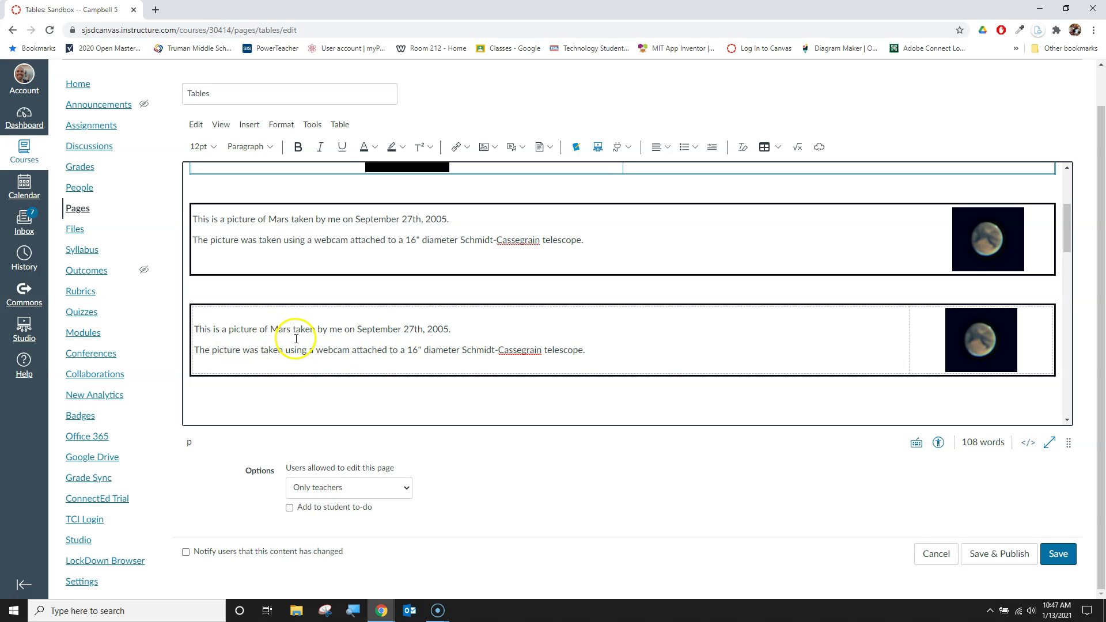
- Add the line "Add another line of text." below the telescope sentence in the second bordered description table
left_click(612, 350)
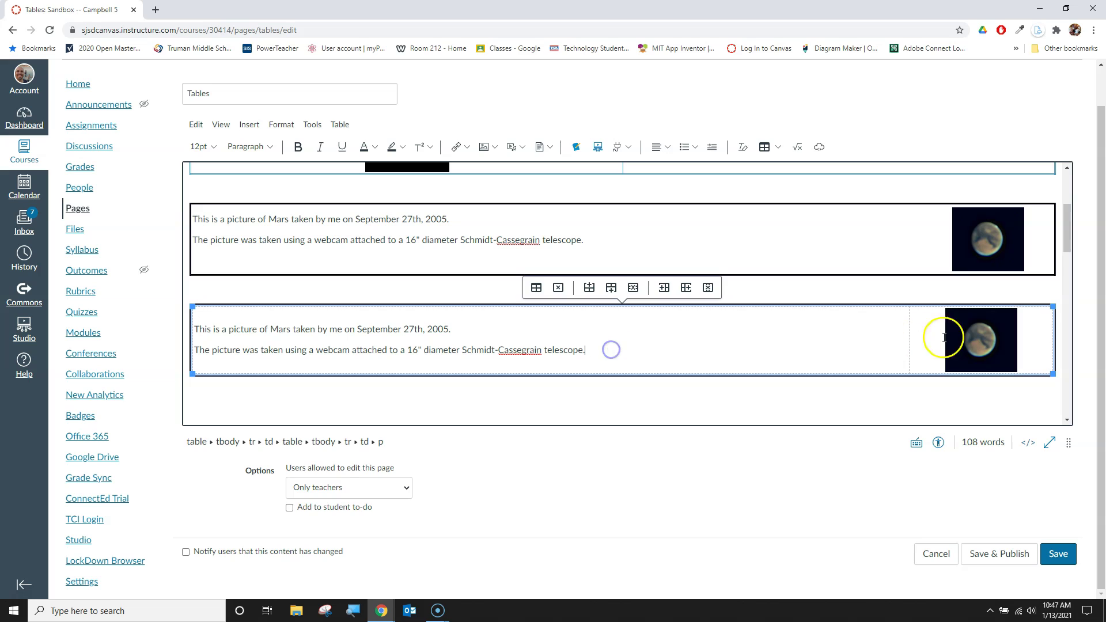
key("Return")
type("Add another line")
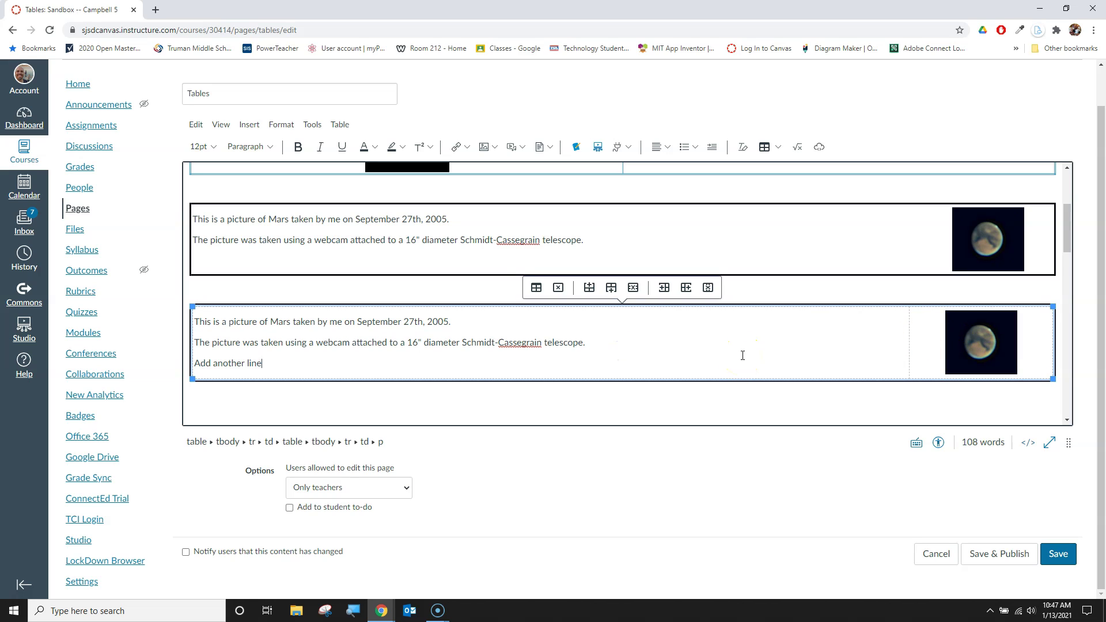
type(" of text.")
left_click(602, 413)
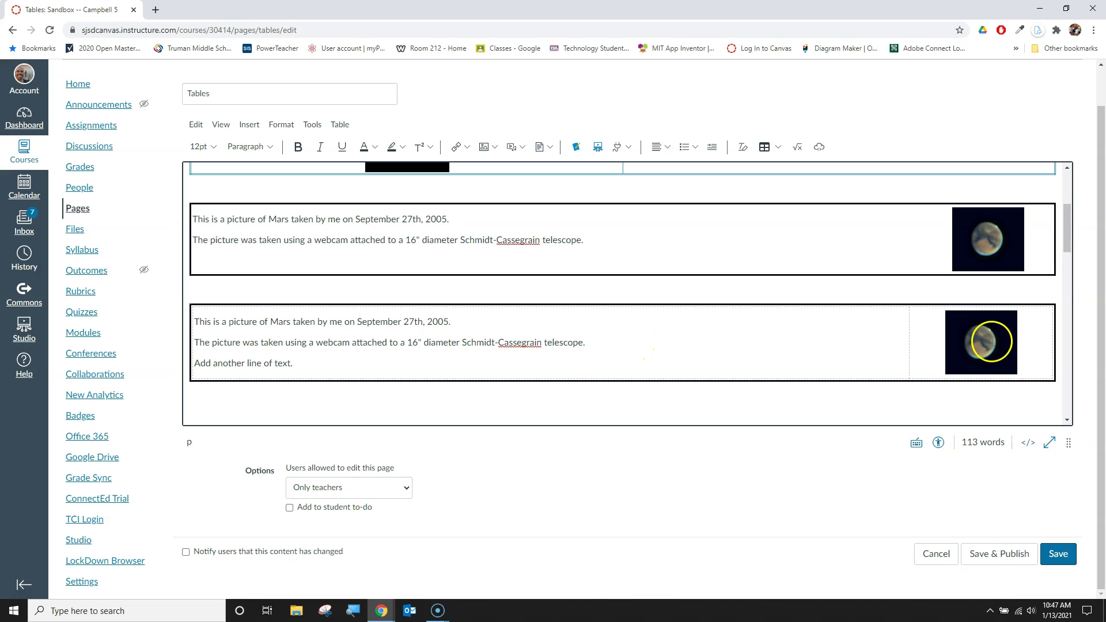
- Try widening the Mars image cell of the nested table by moving its column divider, and undo the resize
left_click(1014, 341)
left_click(1038, 334)
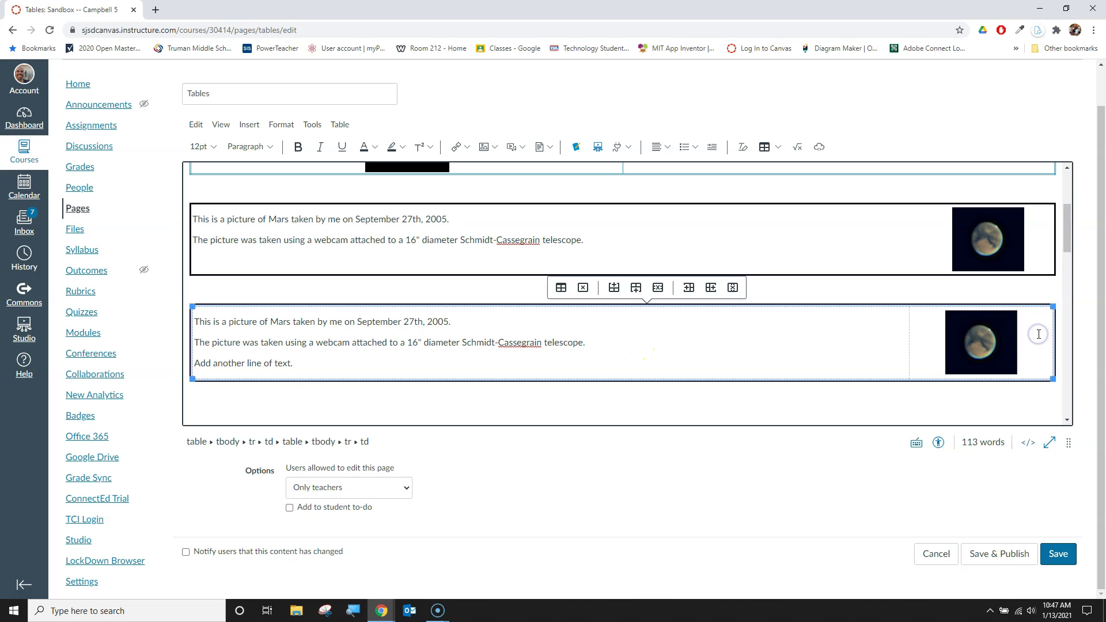
left_click_drag(920, 347, 606, 349)
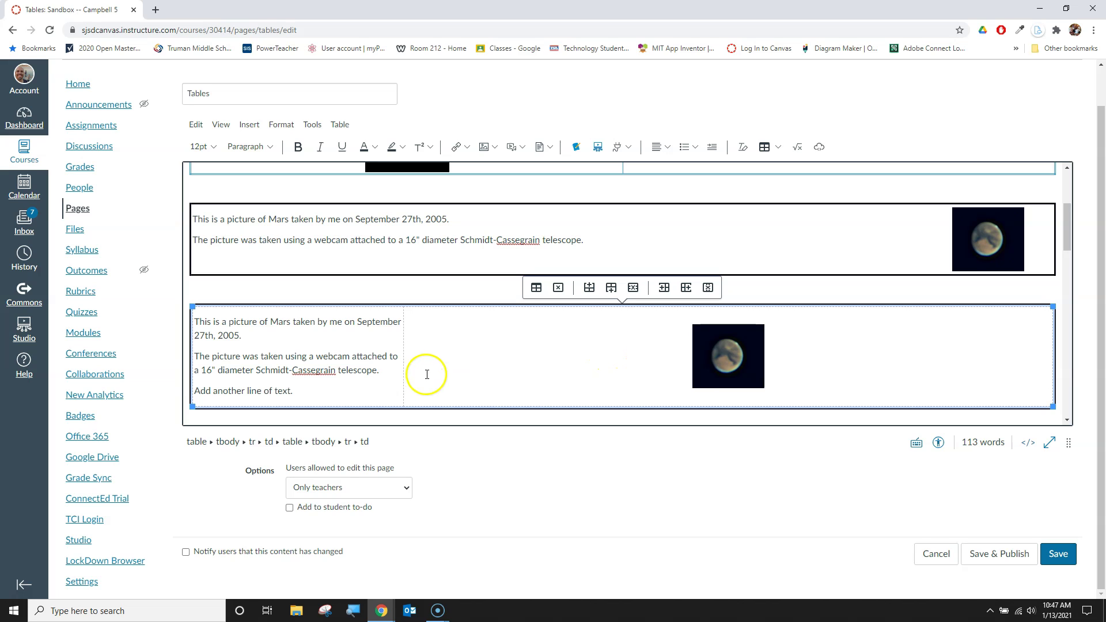
key("ctrl+z")
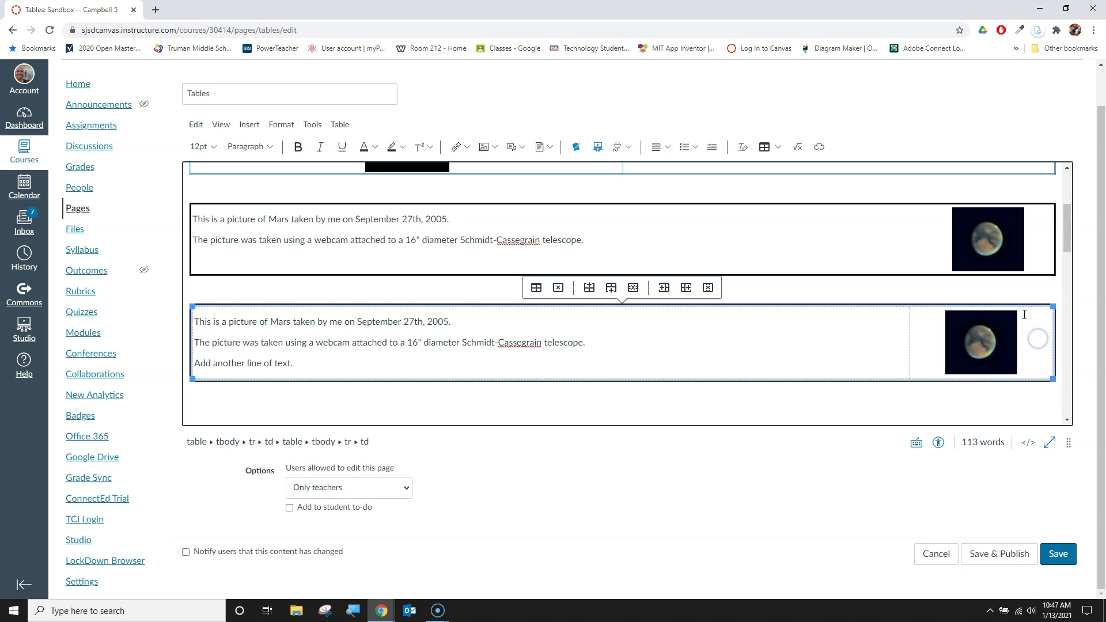
- Set the width of the nested table's Mars image cell to 30% in the cell properties
left_click(778, 148)
mouse_move(786, 190)
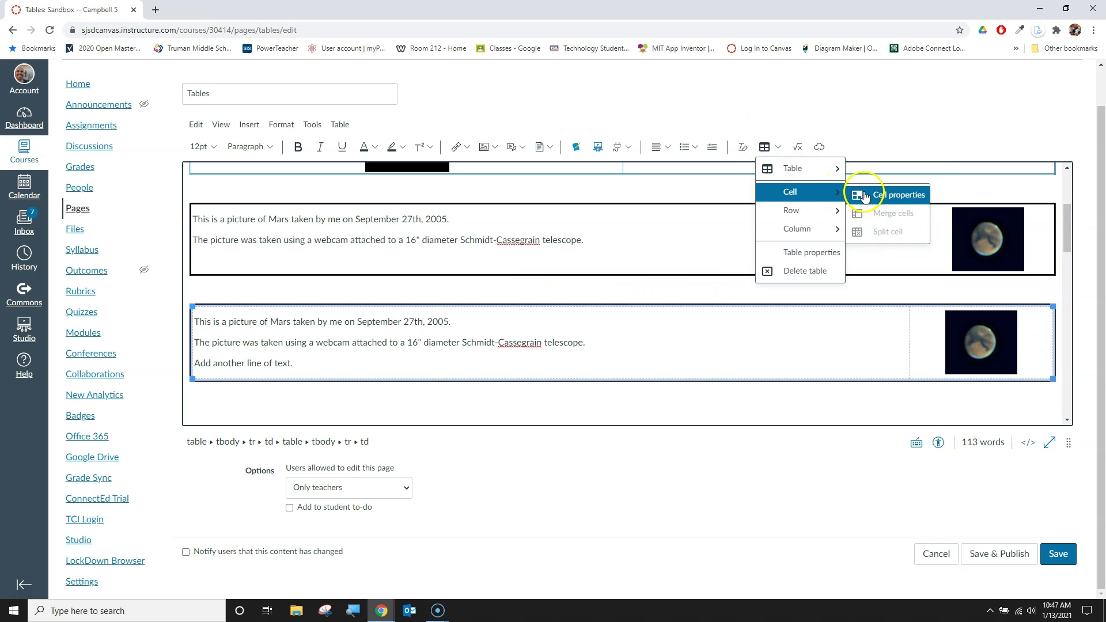
left_click(889, 196)
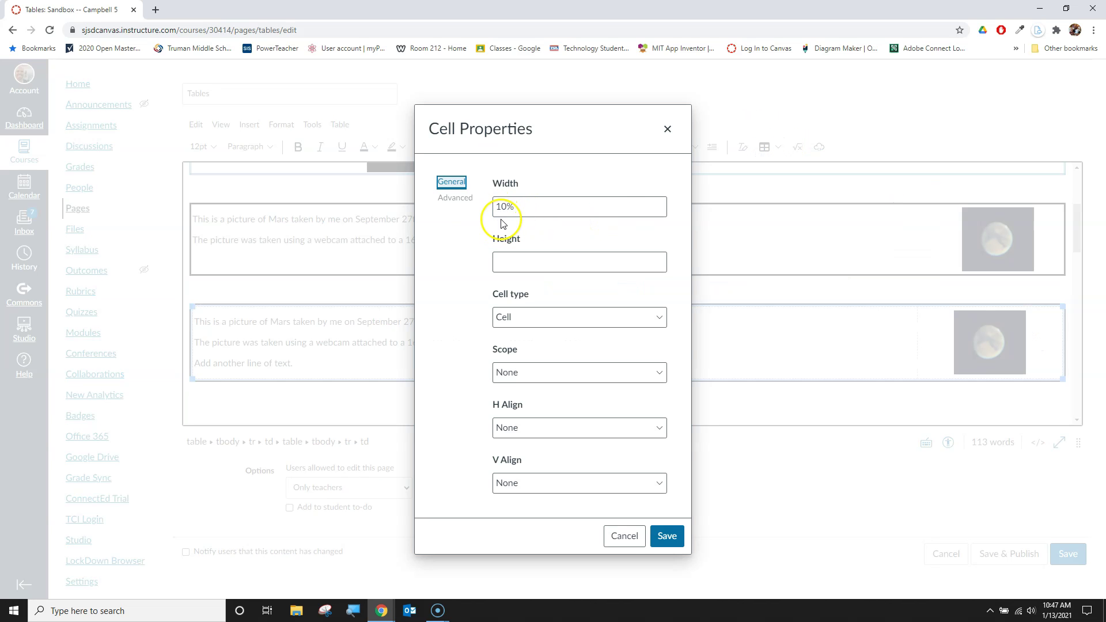
left_click_drag(505, 208, 492, 210)
type("30")
key("Return")
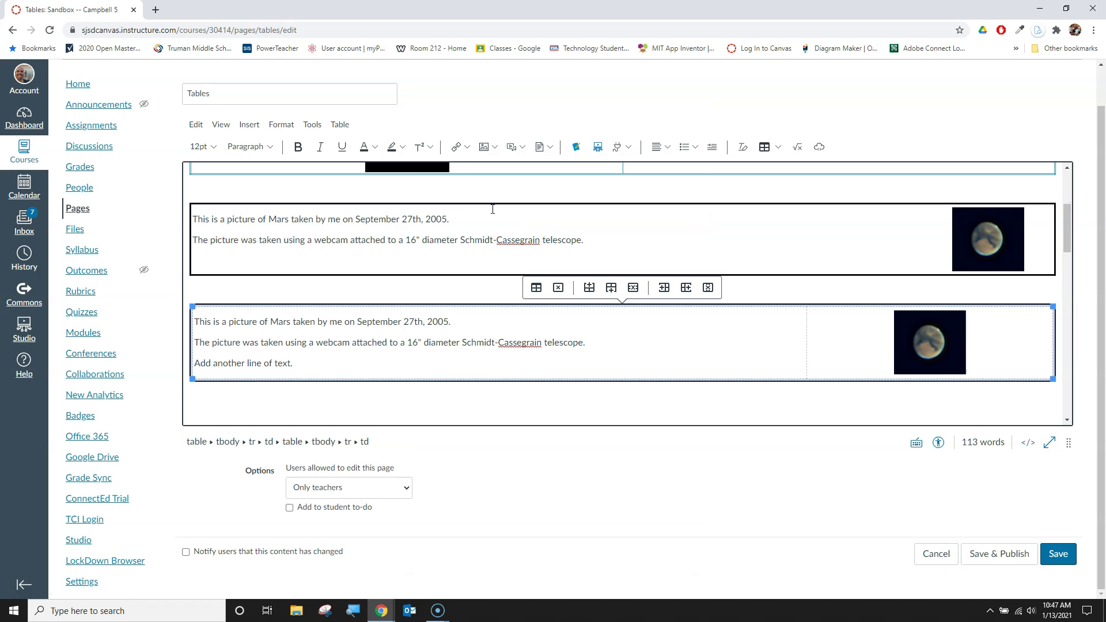
left_click(942, 391)
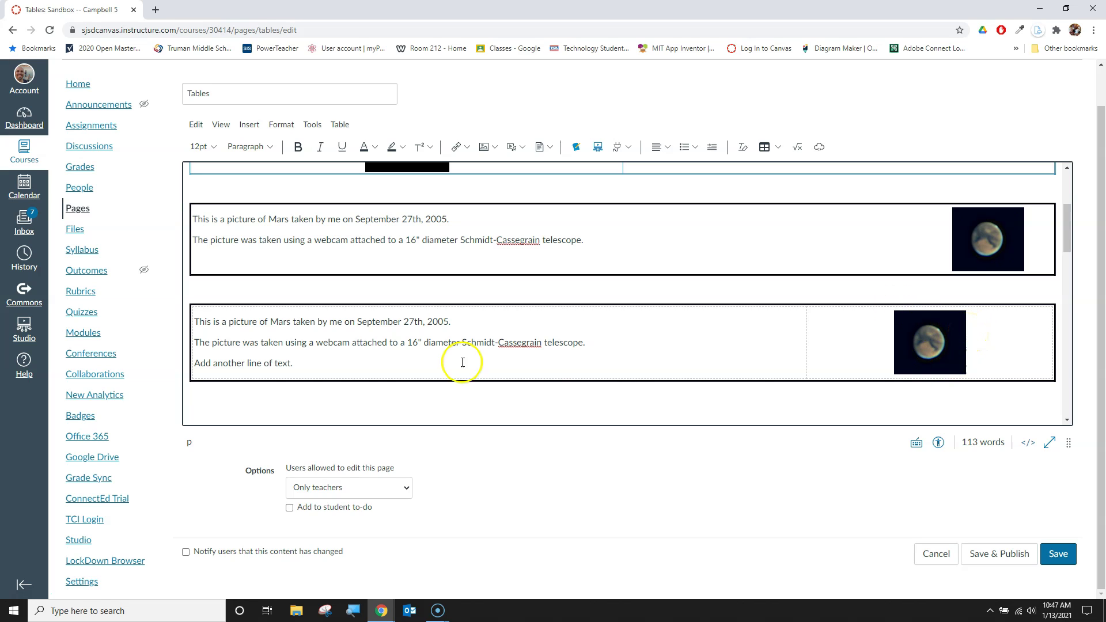
- Try inserting a one-cell table on the blank line directly below the second bordered description table, and undo the insertion
left_click(206, 289)
left_click(200, 394)
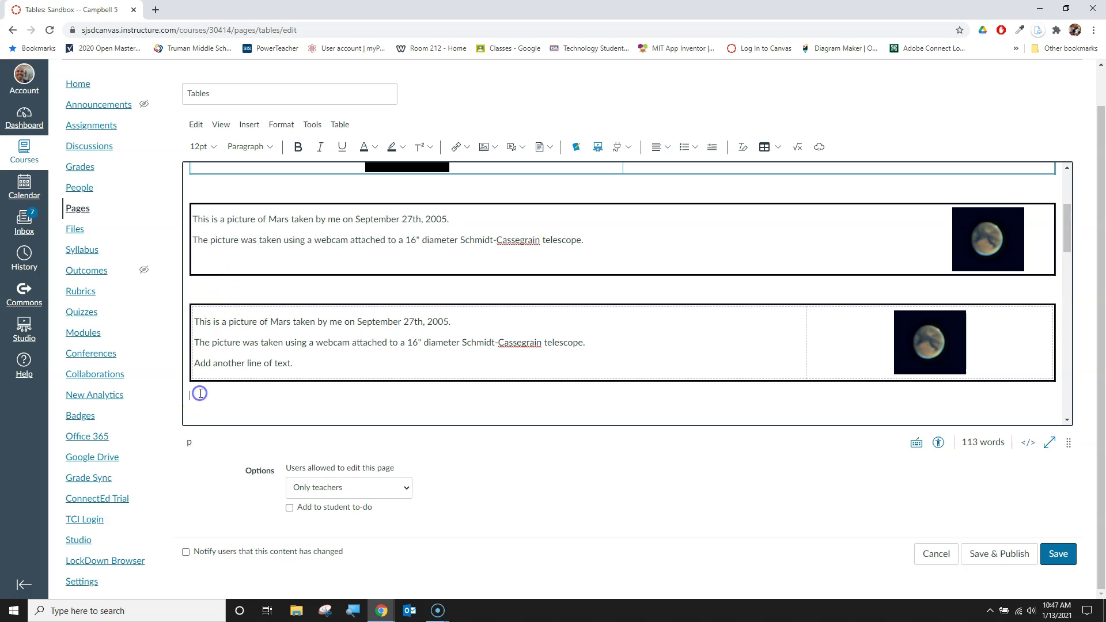
left_click(766, 146)
left_click(854, 168)
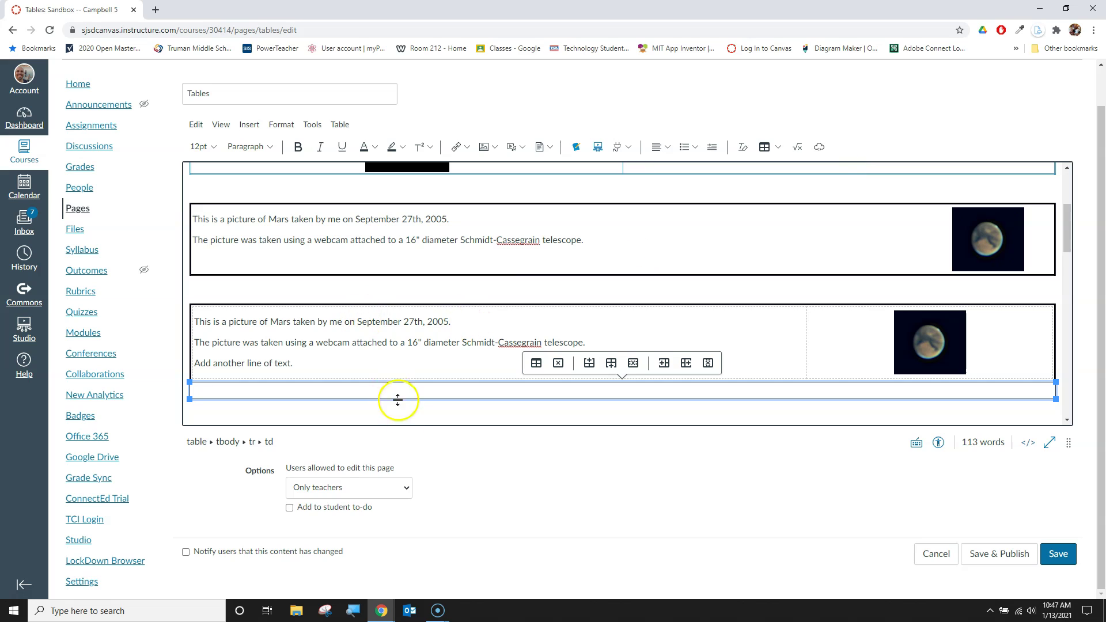
left_click(406, 420)
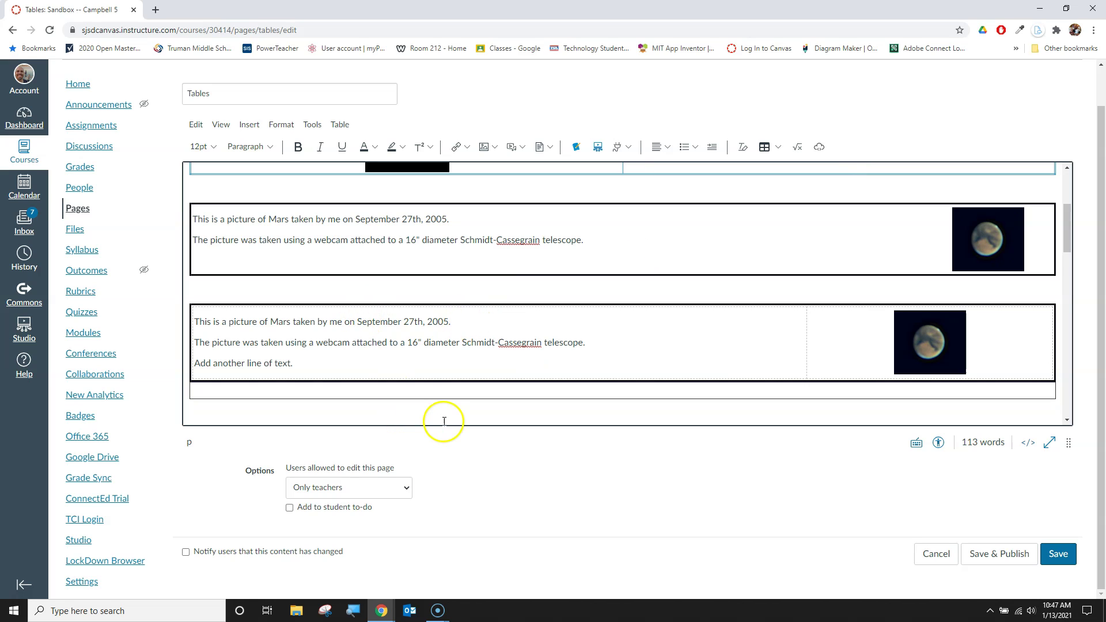
key("ctrl+z")
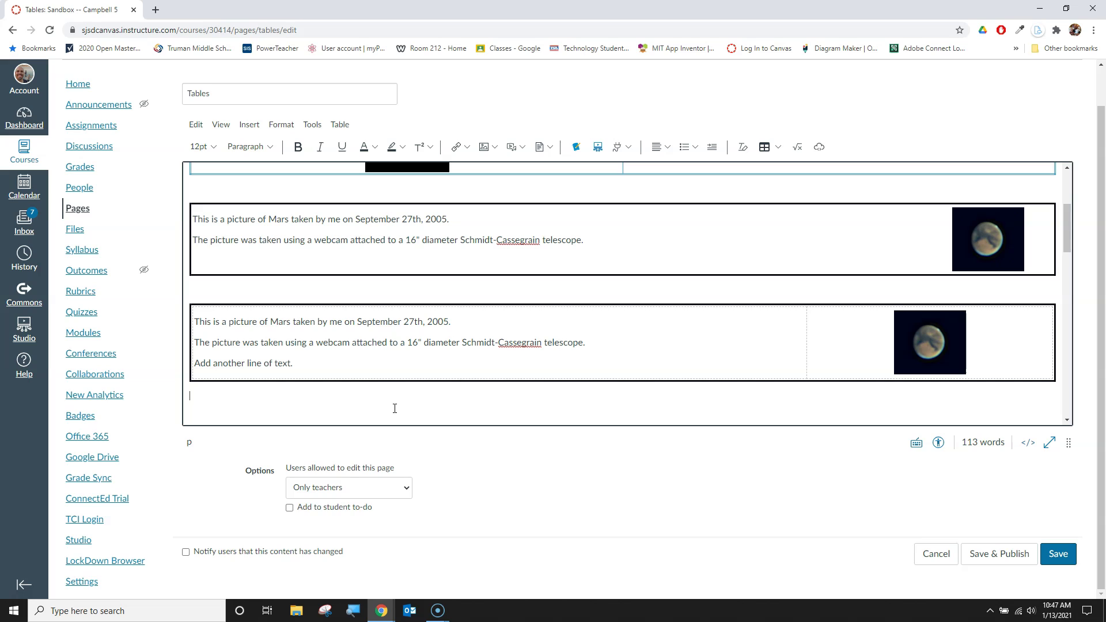
left_click(204, 287)
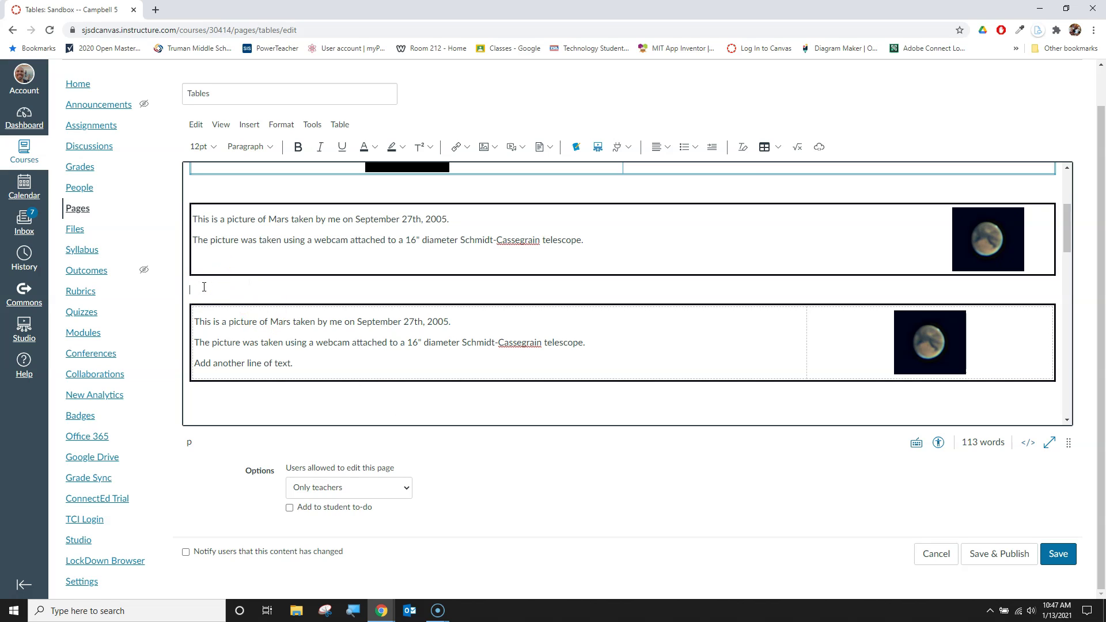